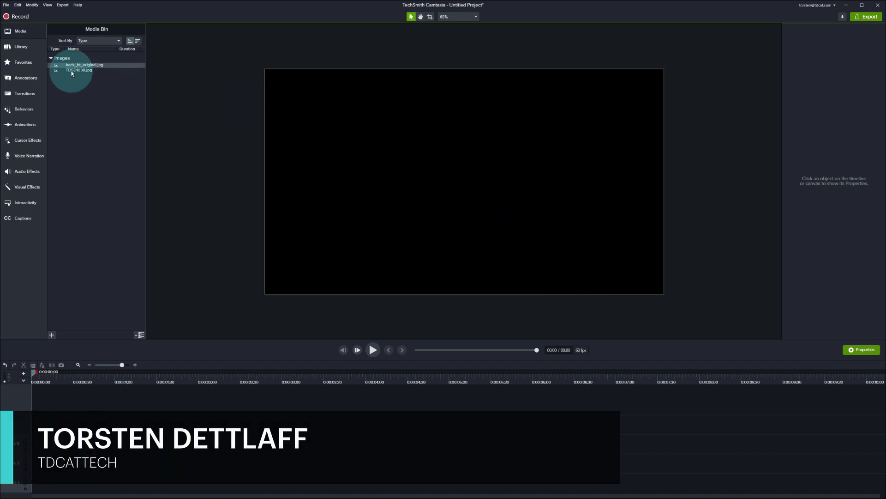
Place TD5D1038.jpg on the canvas and scale it to 37.7%, positioned to cover the canvas
left_click_drag(71, 71, 401, 159)
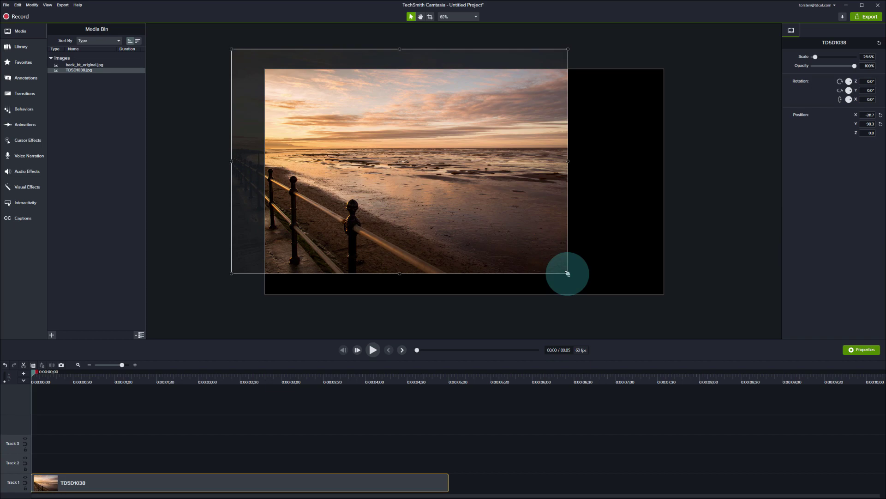
left_click_drag(568, 274, 675, 320)
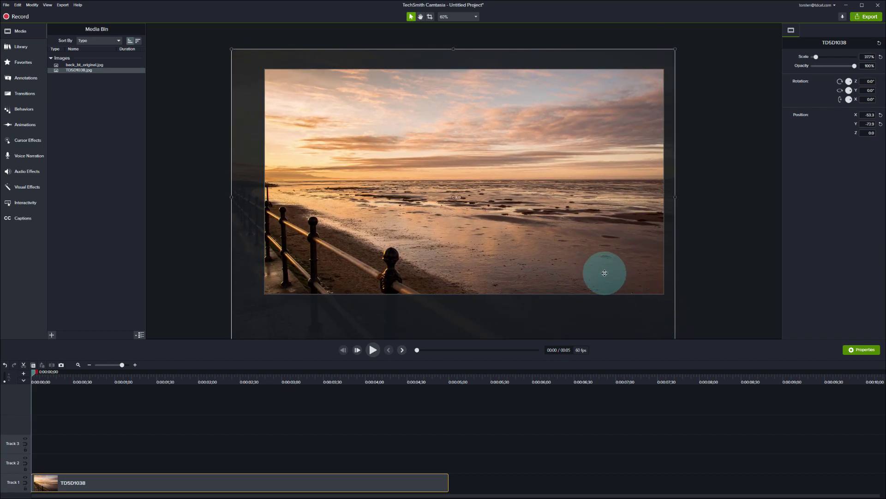
left_click_drag(605, 272, 626, 228)
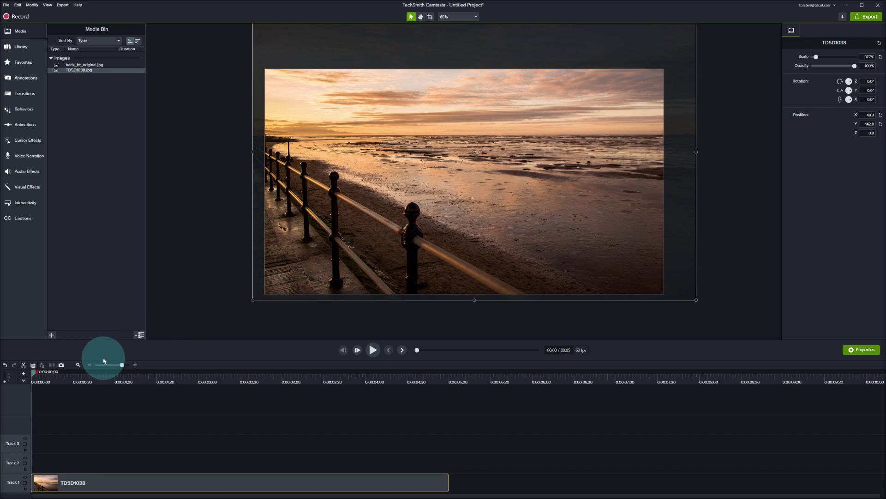
Drop a black rectangle from Shapes onto the canvas and squash it into a wide, short bar
left_click(56, 381)
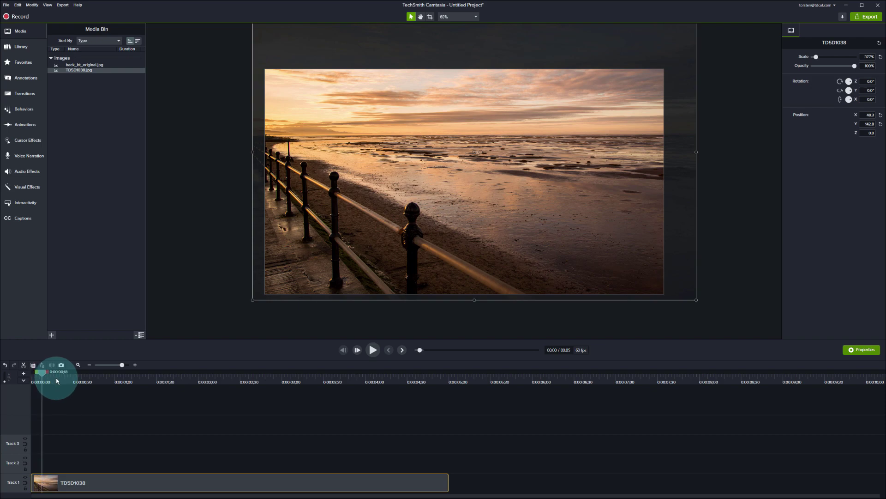
left_click(22, 79)
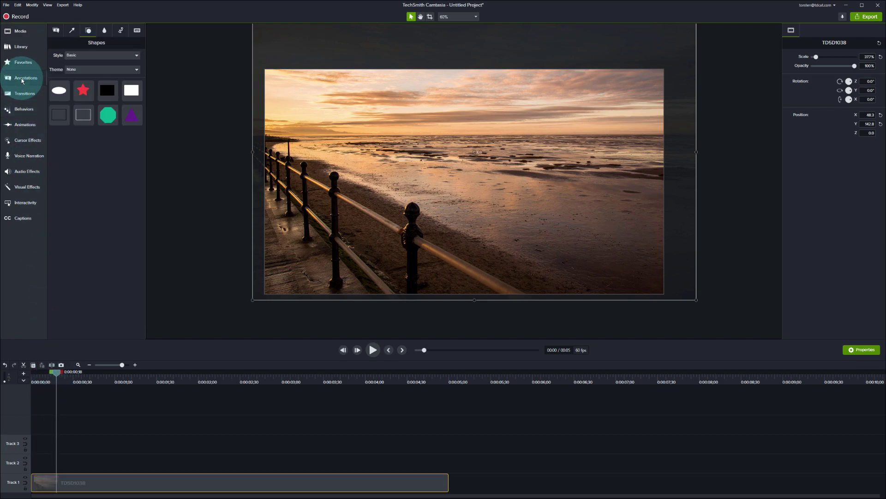
left_click_drag(108, 90, 545, 280)
left_click(308, 267)
left_click(404, 248)
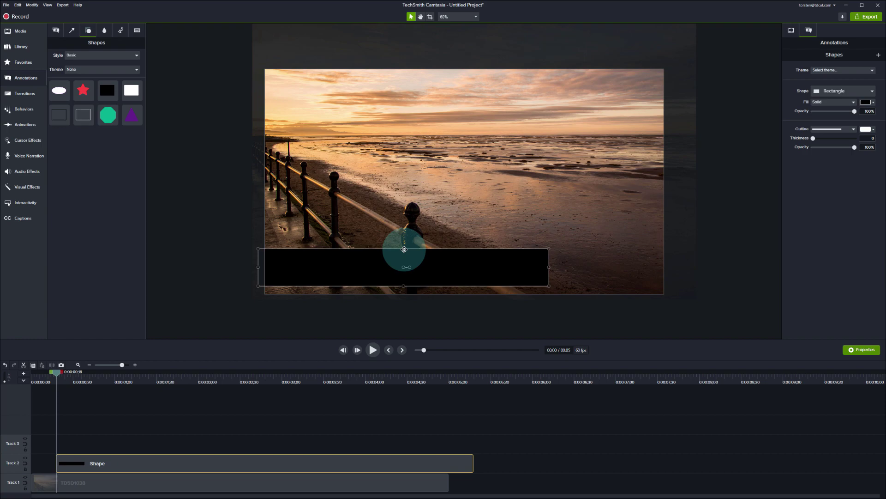
left_click_drag(404, 249, 210, 273)
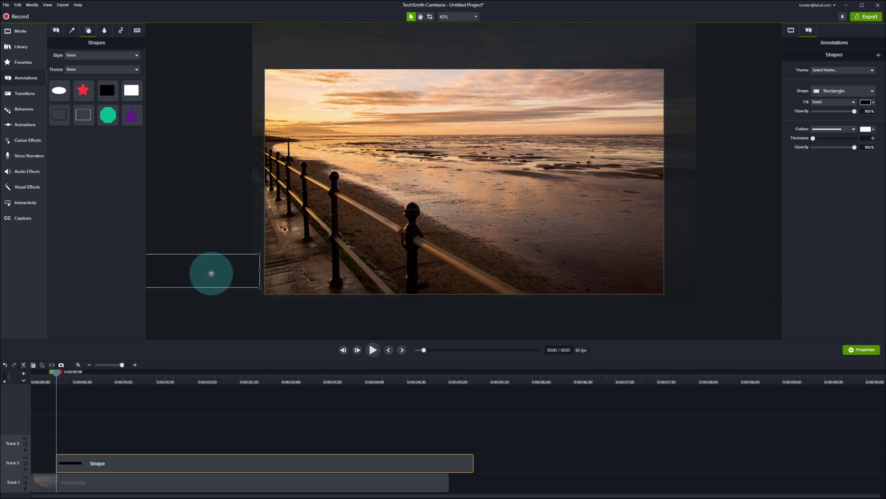
Add an animation ending at 0:00:02;10 that moves the bar right onto the photo
left_click_drag(142, 370, 231, 384)
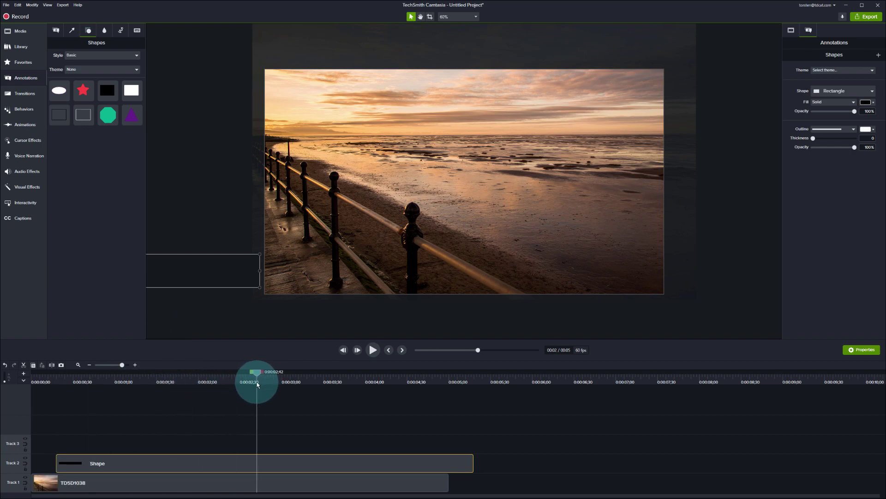
key("shift+a")
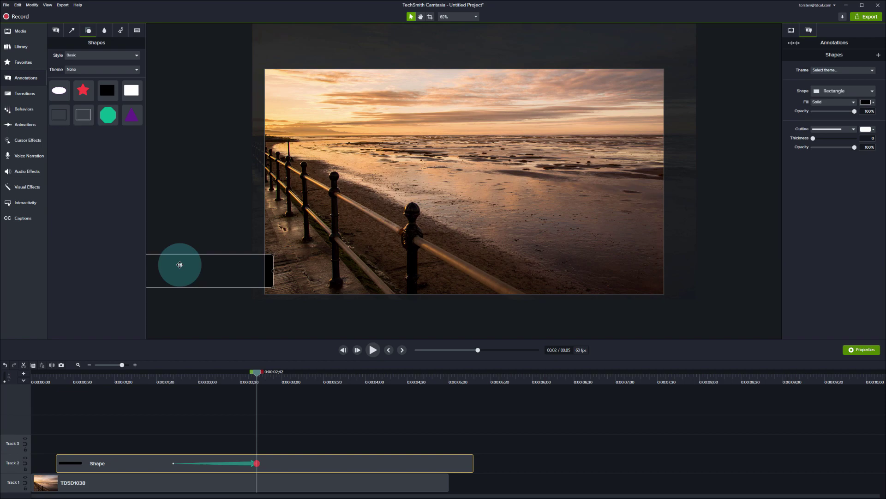
key("shift+Right")
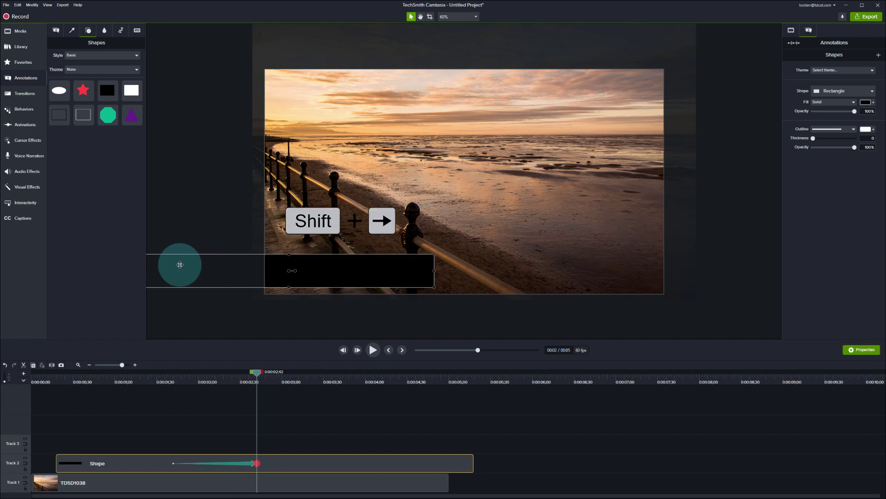
key("shift+Right")
key("shift+Right")
key("shift+Right")
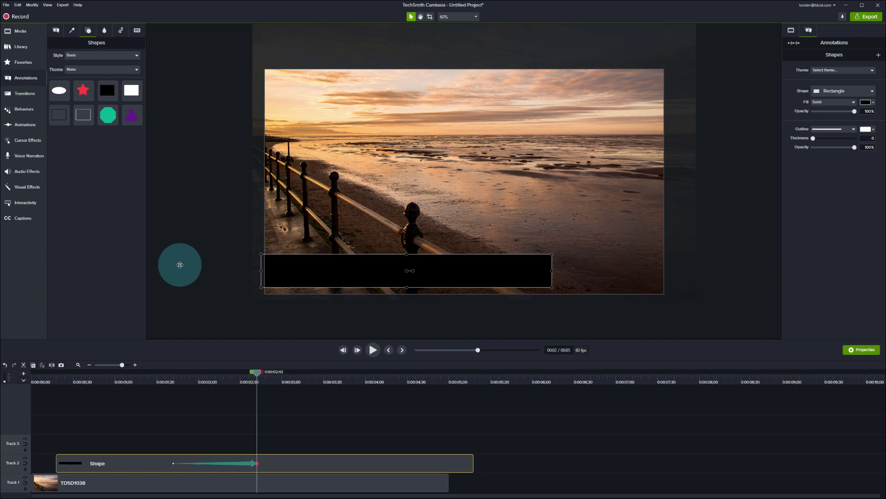
Preview the bar sliding in from the left
left_click_drag(257, 374, 158, 405)
key("space")
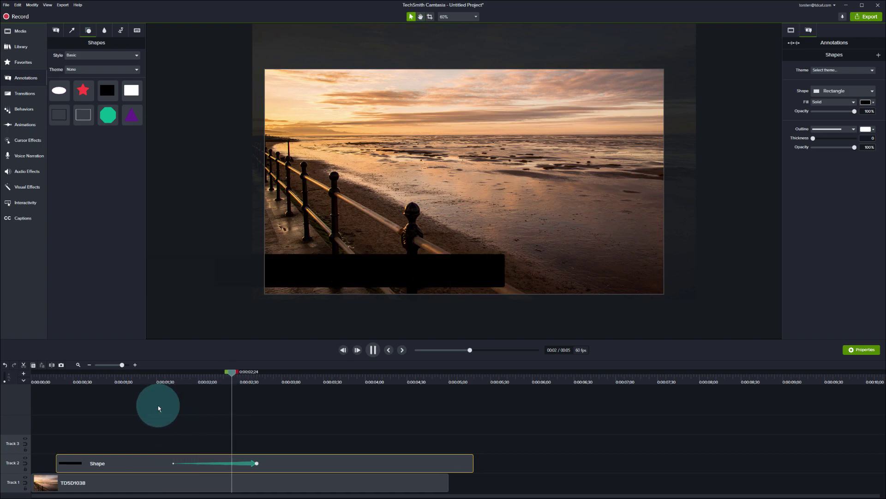
key("space")
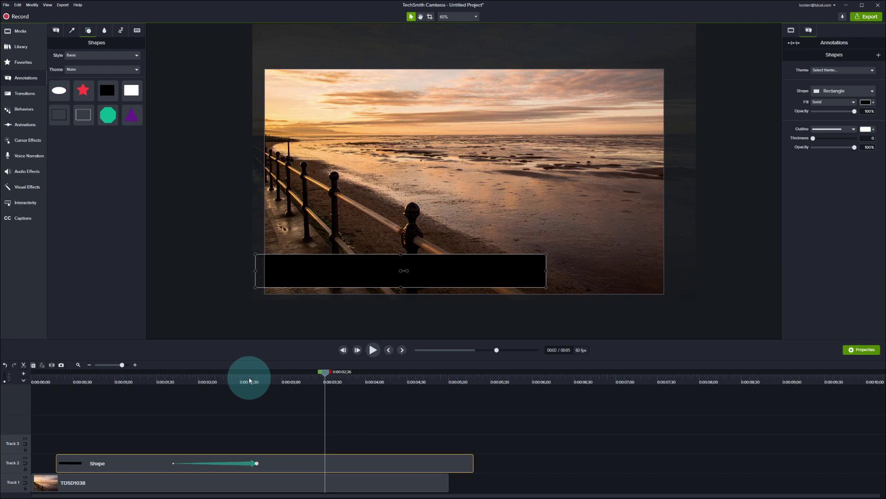
At 0:00:02;09, drop a second rectangle onto a new track at the bar's right end
left_click_drag(249, 380, 212, 390)
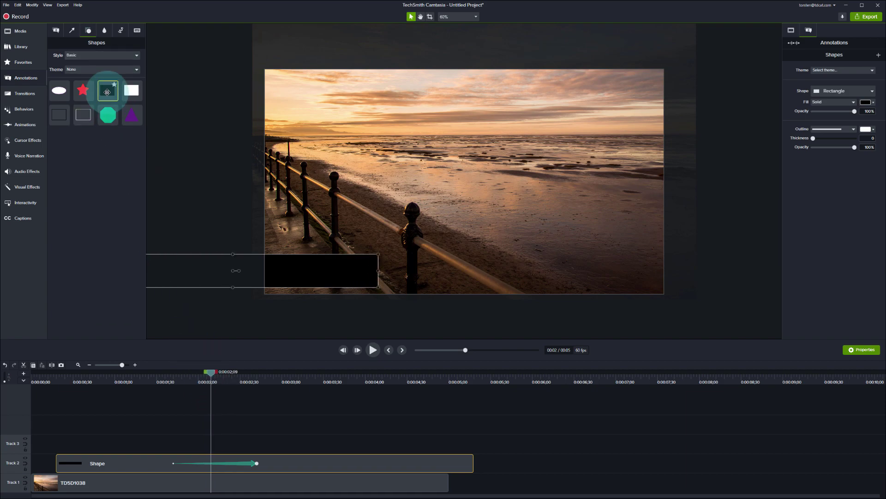
left_click_drag(107, 92, 382, 254)
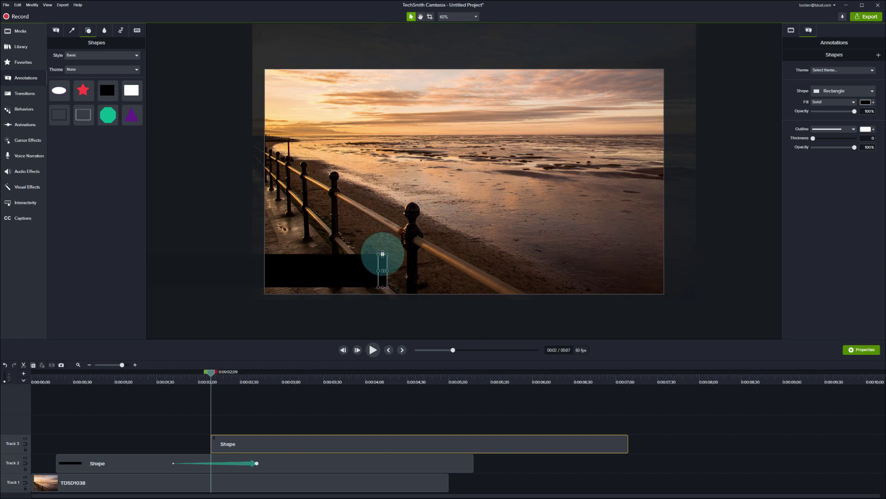
Fill the narrow rectangle cyan and move its Track 3 clip to the timeline start
left_click(875, 103)
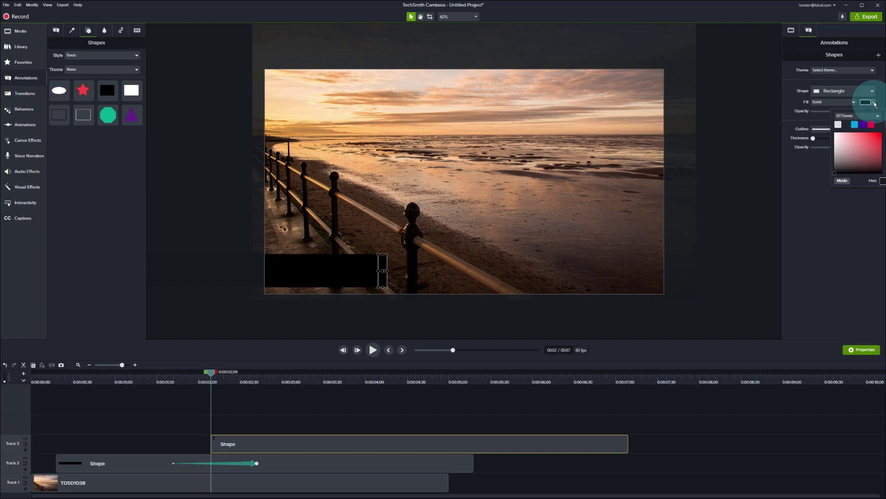
key("ctrl+v")
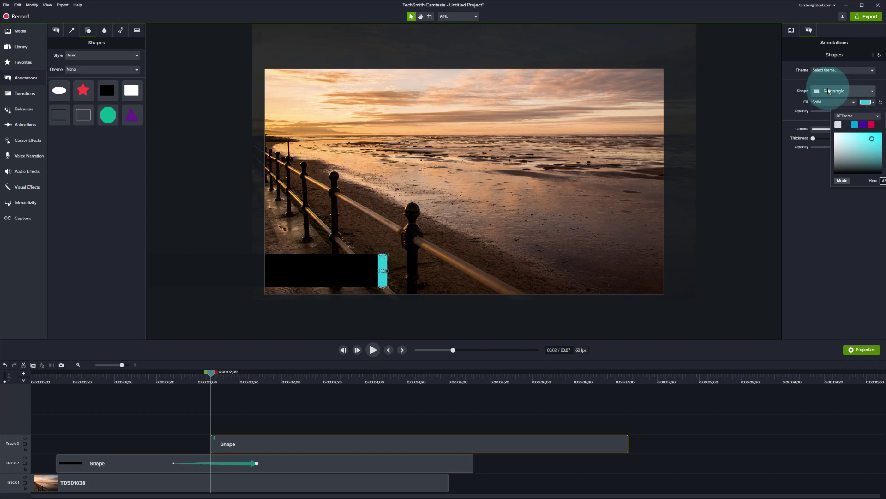
left_click(807, 83)
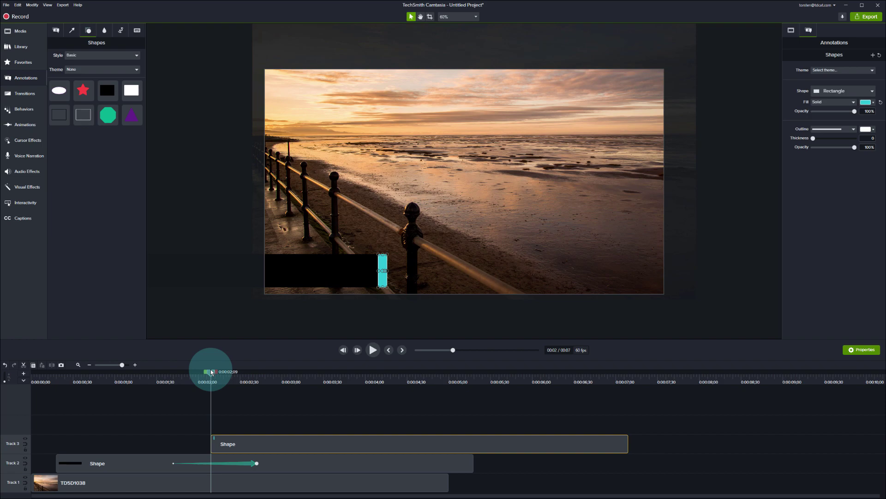
left_click_drag(222, 372, 264, 372)
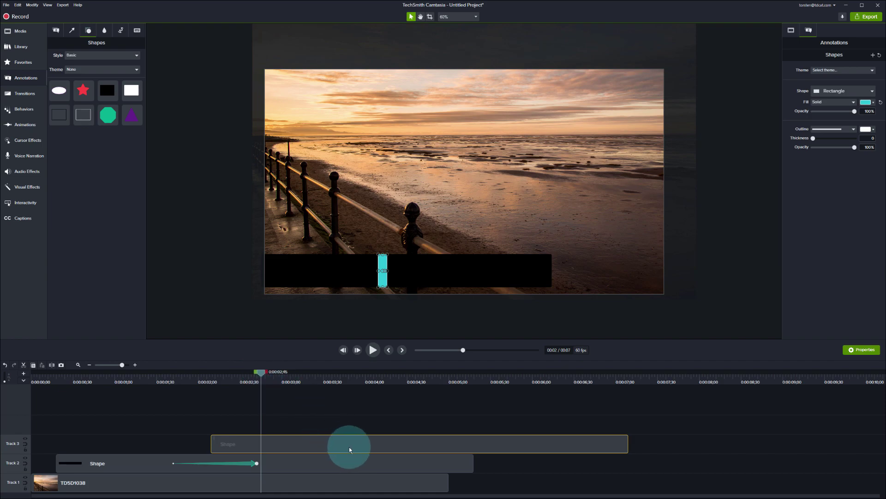
left_click_drag(283, 446, 121, 448)
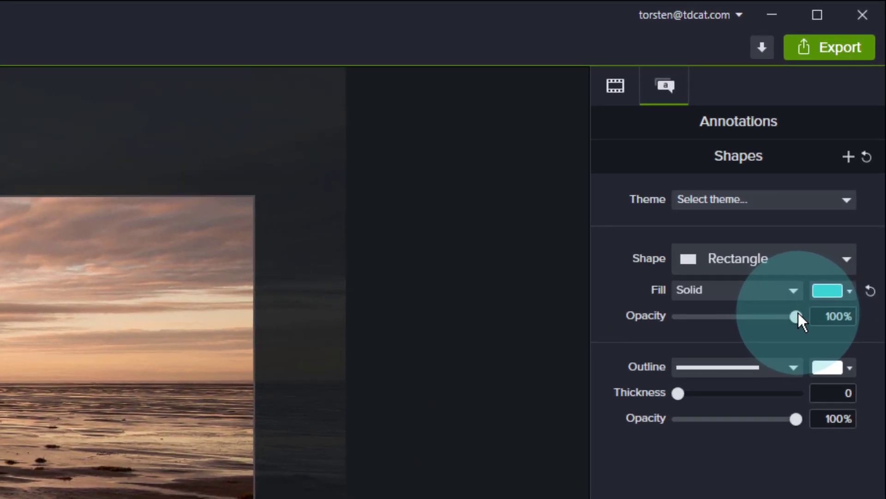
Set the strip's fill opacity to 0% and animate it to the black bar's left end
left_click_drag(855, 112, 848, 112)
left_click_drag(779, 319, 572, 381)
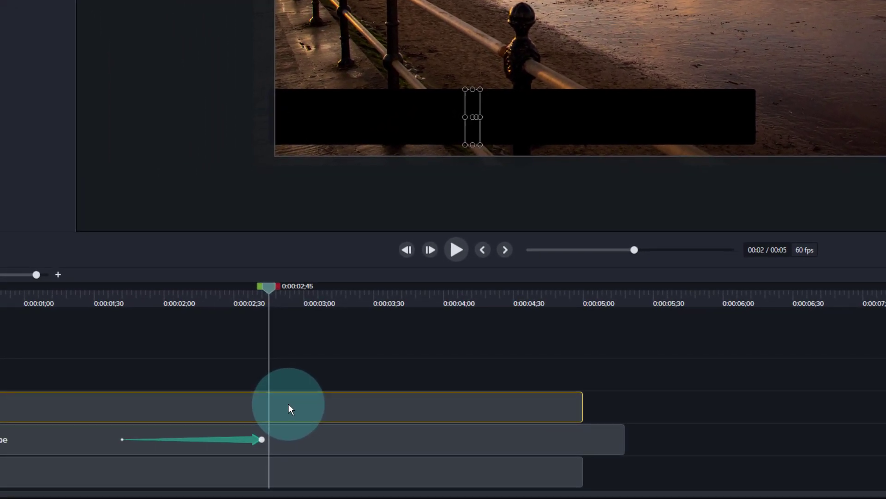
key("shift+a")
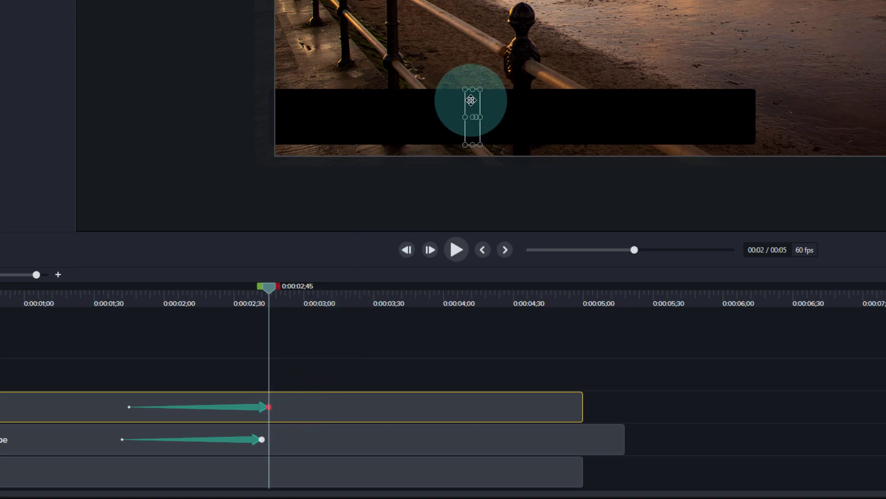
left_click_drag(471, 101, 283, 101)
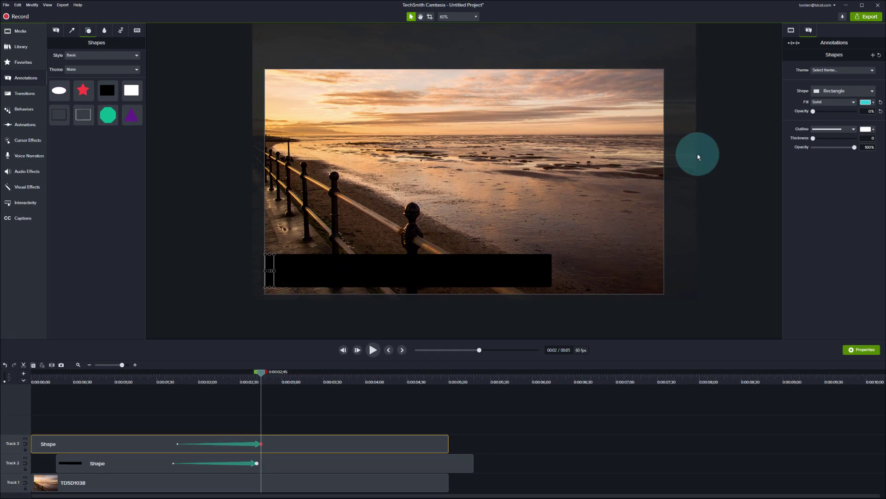
Set the strip's fill opacity to 77% and shift its animation to start at the playhead
left_click_drag(814, 111, 848, 111)
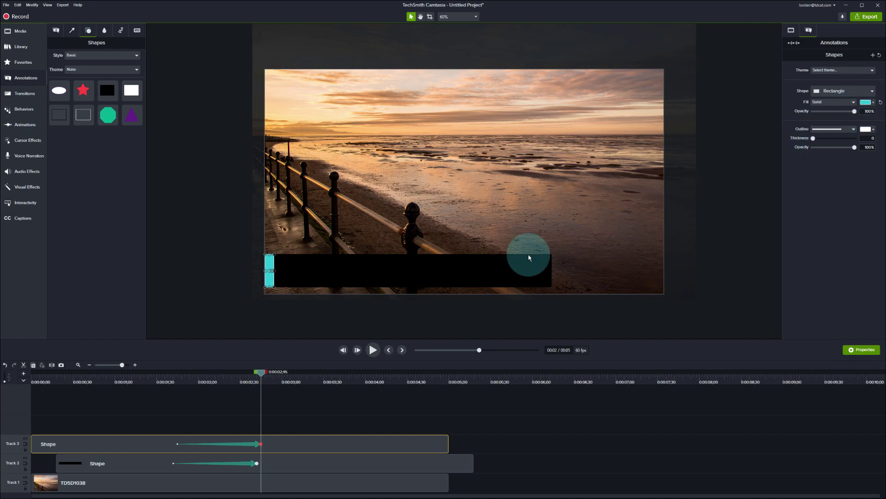
left_click_drag(259, 372, 185, 393)
left_click_drag(231, 444, 239, 439)
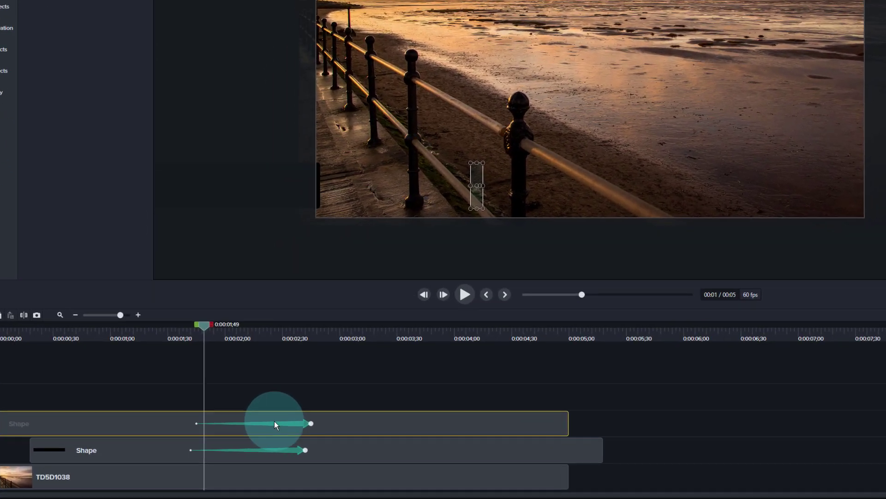
left_click_drag(329, 394, 399, 393)
Start the cyan accent's animation earlier, around 0:00:02;06, and scrub to check
left_click_drag(228, 272, 283, 268)
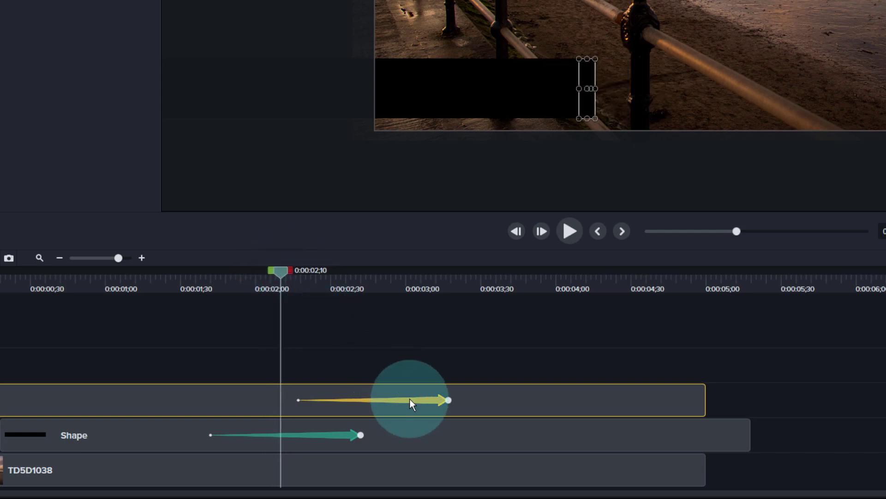
left_click_drag(410, 398, 384, 400)
mouse_move(281, 273)
left_mouse_down()
mouse_move(247, 278)
mouse_move(278, 276)
left_mouse_up()
left_click_drag(378, 400, 381, 400)
left_click_drag(279, 273, 328, 274)
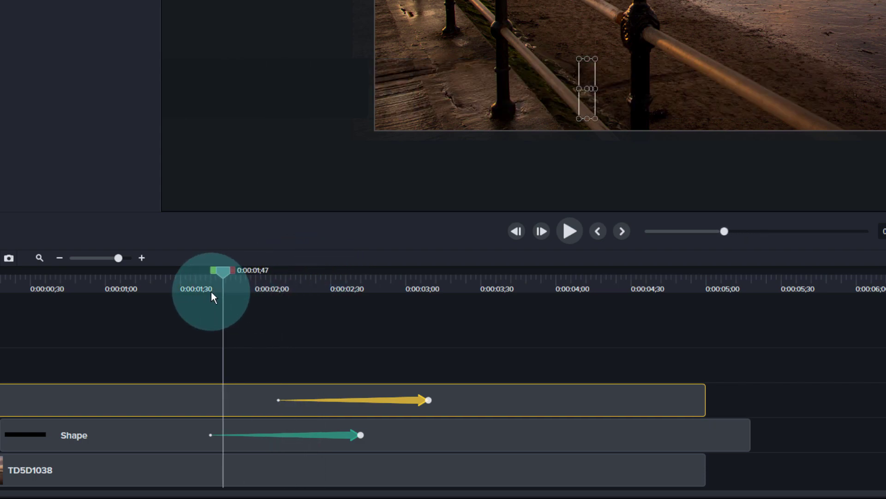
Play and scrub the lower third to review how both bars animate in
left_click(10, 315)
key("space")
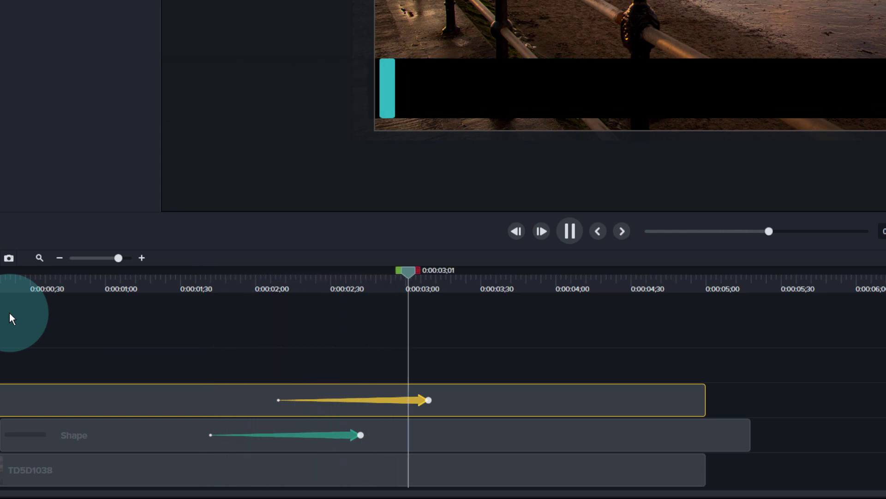
left_click(618, 272)
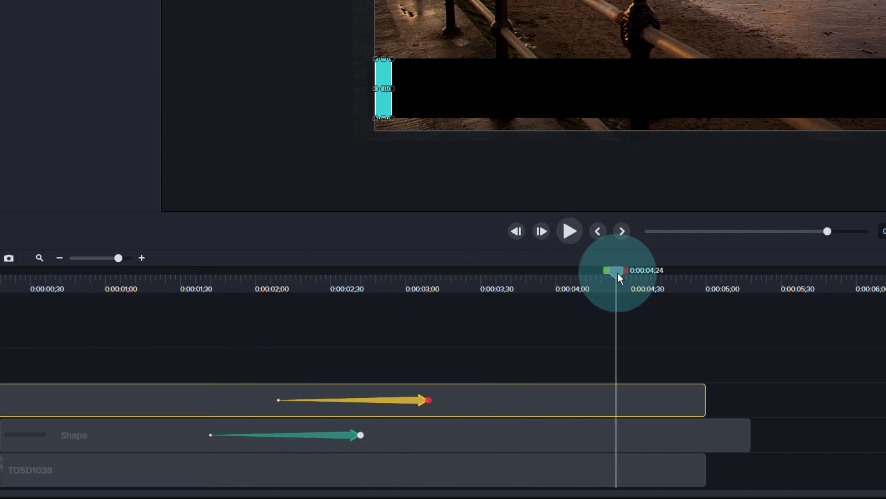
left_click_drag(618, 272, 268, 303)
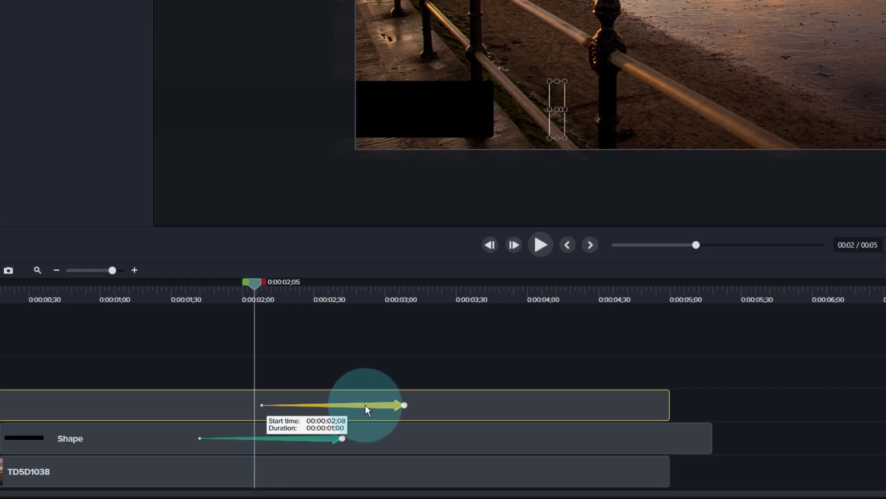
left_click(201, 295)
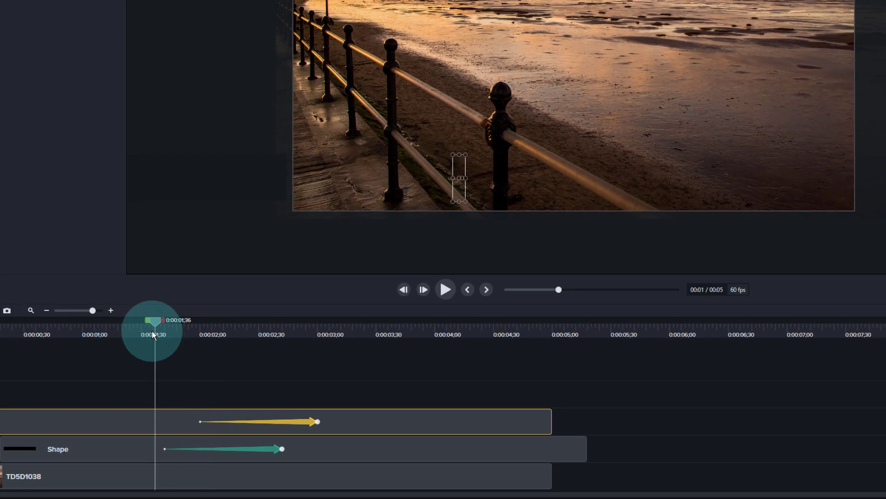
key("space")
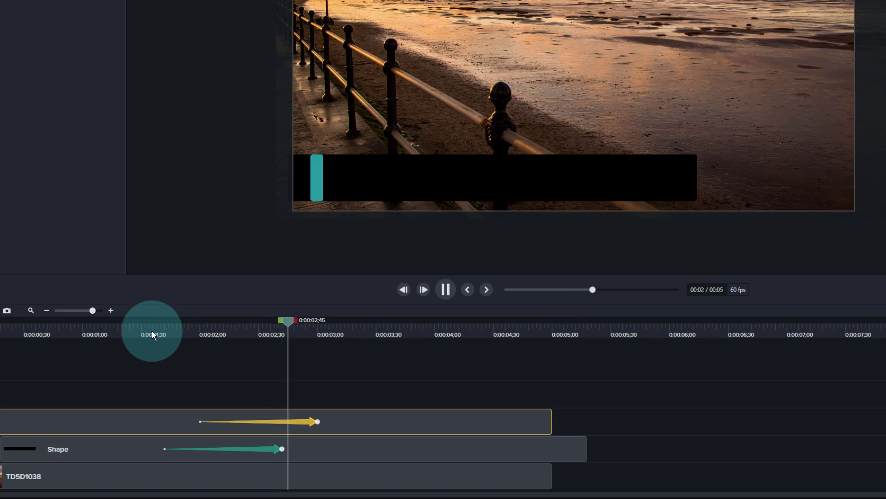
key("space")
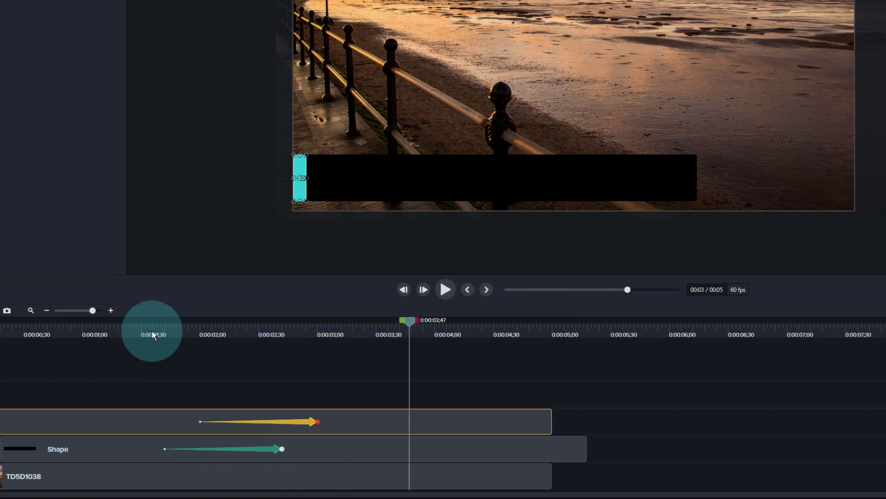
left_click(199, 332)
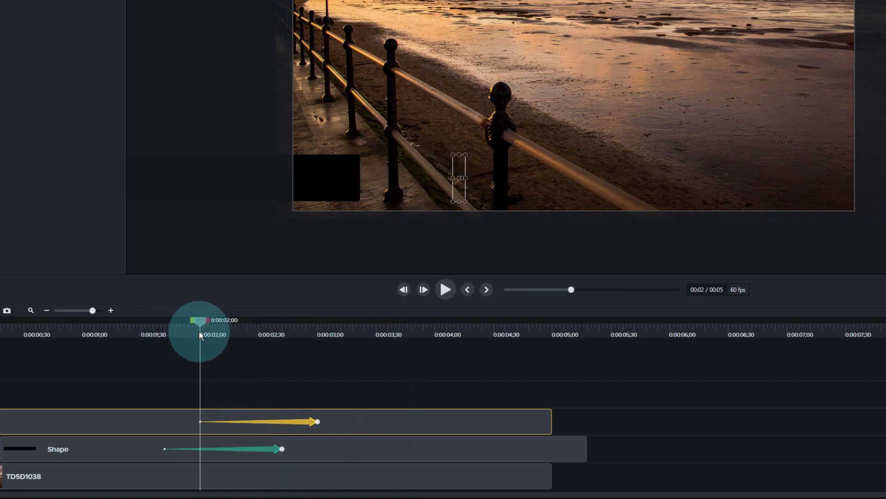
mouse_move(200, 334)
left_mouse_down()
mouse_move(197, 321)
mouse_move(279, 318)
left_mouse_up()
Shorten the cyan accent's animation to end with the black bar's, then replay it
left_click(312, 412)
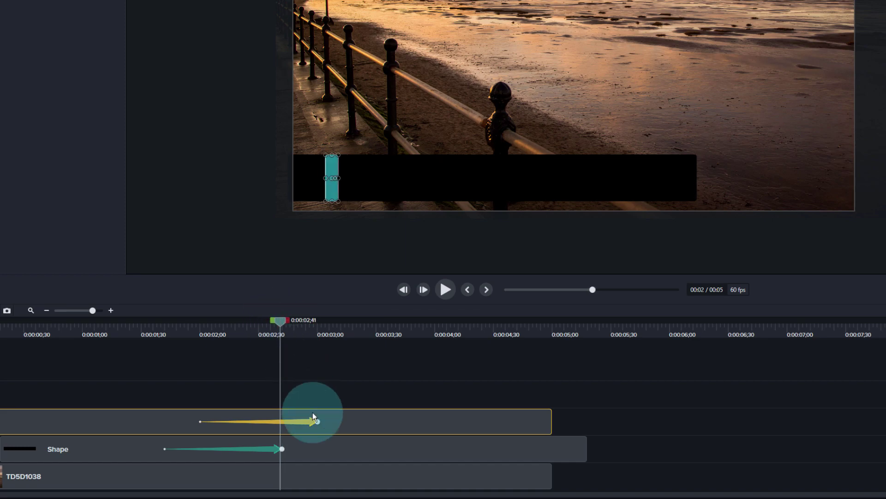
left_click_drag(316, 422, 283, 425)
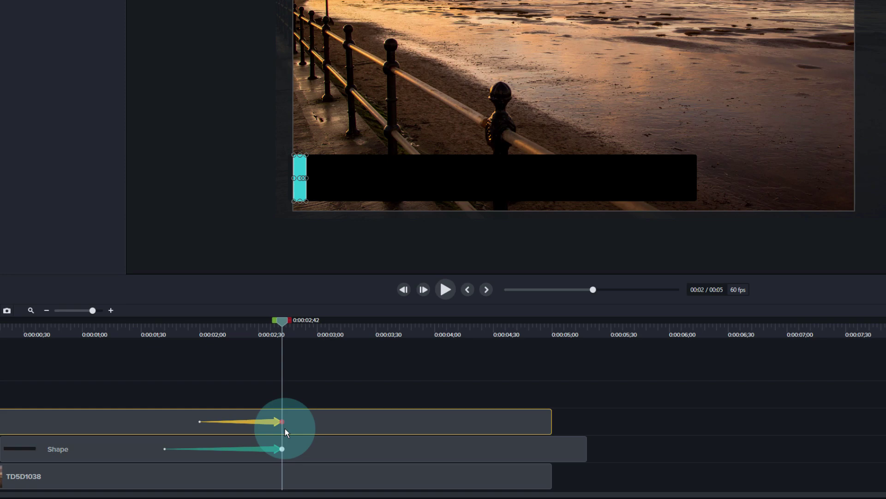
left_click_drag(283, 319, 143, 332)
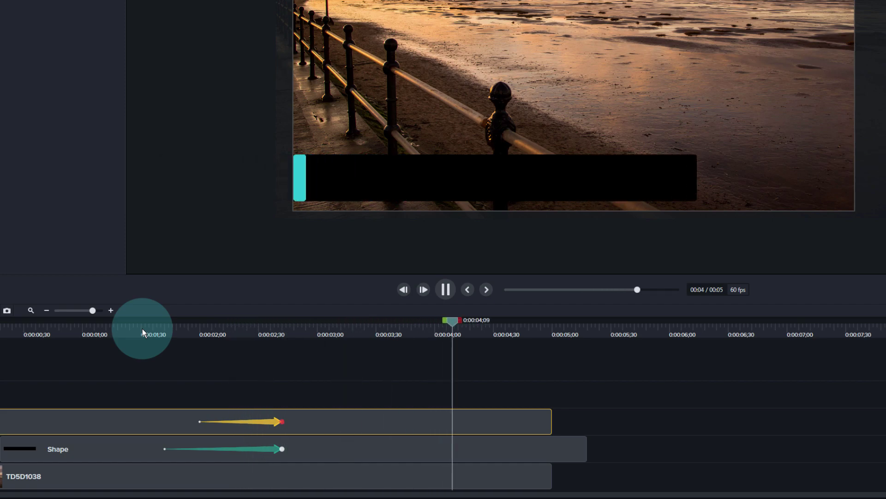
key("space")
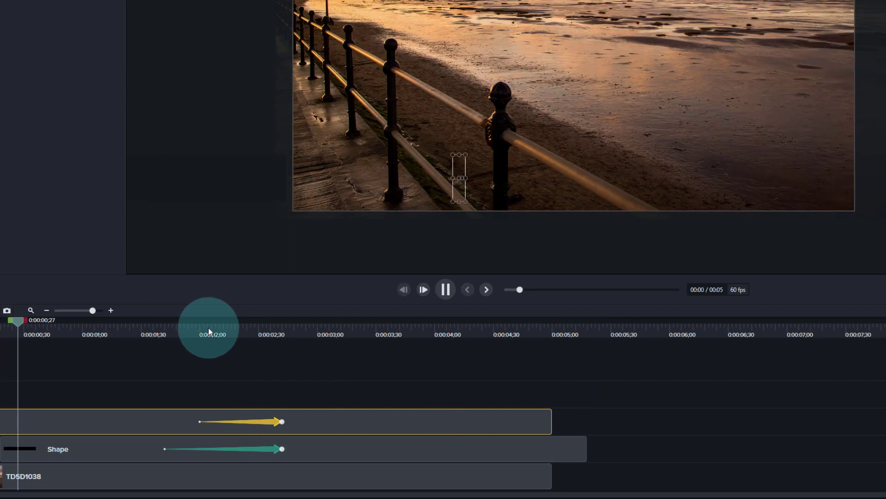
left_click_drag(208, 328, 302, 328)
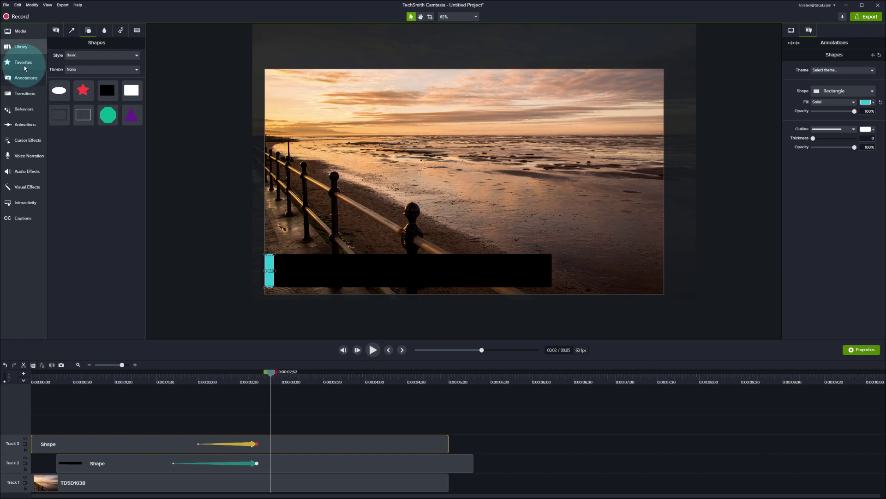
Drop the favourite text callout on the bar and type the presenter's name over 'CAMTASIA TUTORIAL'
left_click(22, 79)
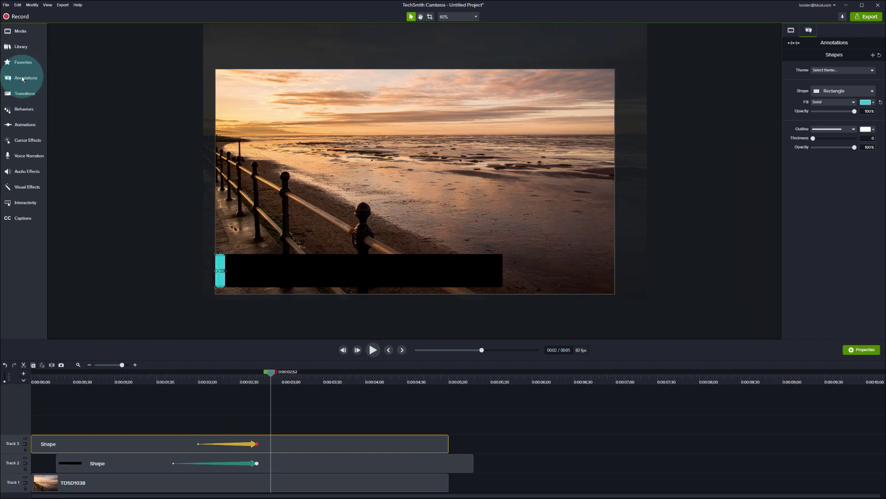
left_click(22, 79)
left_click(55, 31)
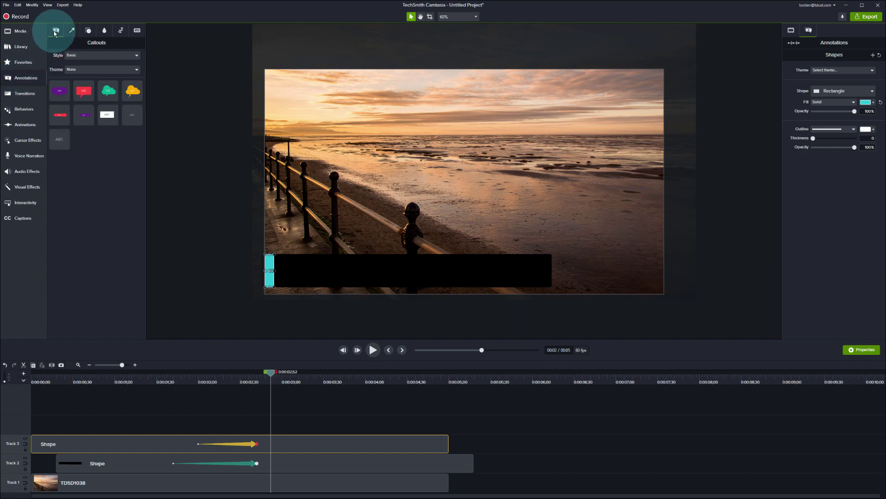
left_click(22, 62)
left_click_drag(65, 60, 334, 268)
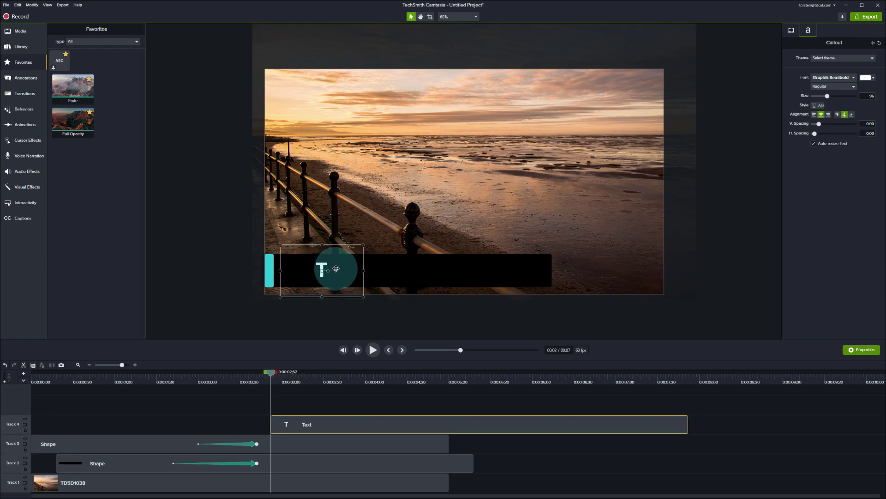
type("TORSTEN DETTLAFF")
key("Return")
type("CAMTASIA TUTORIAL")
Set the second line to a smaller Graphik Light and fit the text box onto the bar
left_click(307, 276)
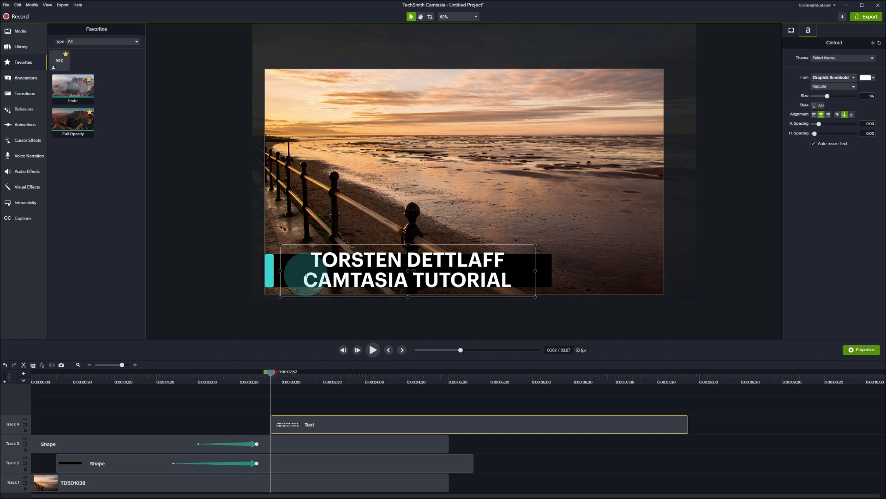
left_click_drag(306, 276, 510, 279)
left_click(833, 77)
left_click(846, 139)
left_click_drag(828, 96, 825, 97)
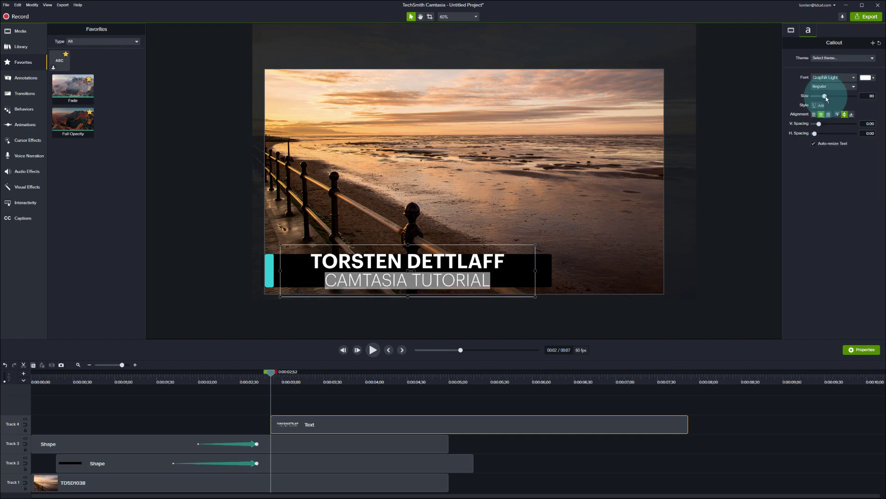
key("ctrl+z")
key("ctrl+z")
key("ctrl+z")
key("ctrl+z")
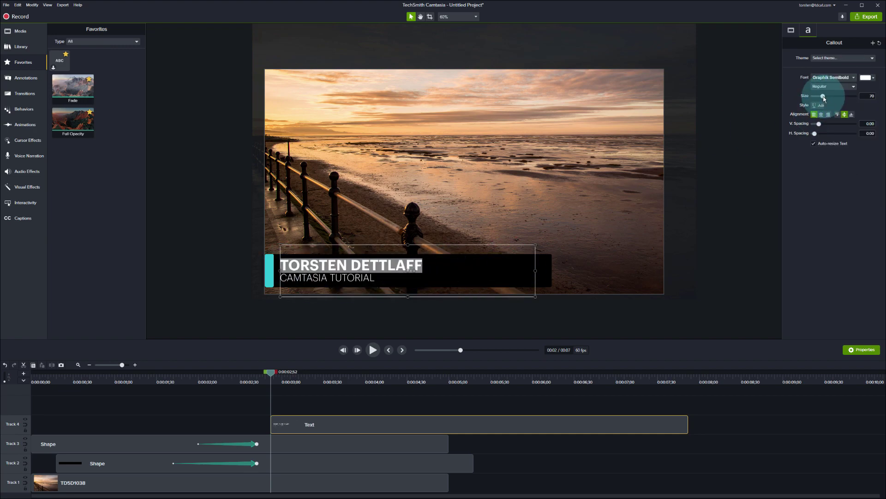
key("ctrl+z")
key("ctrl+z")
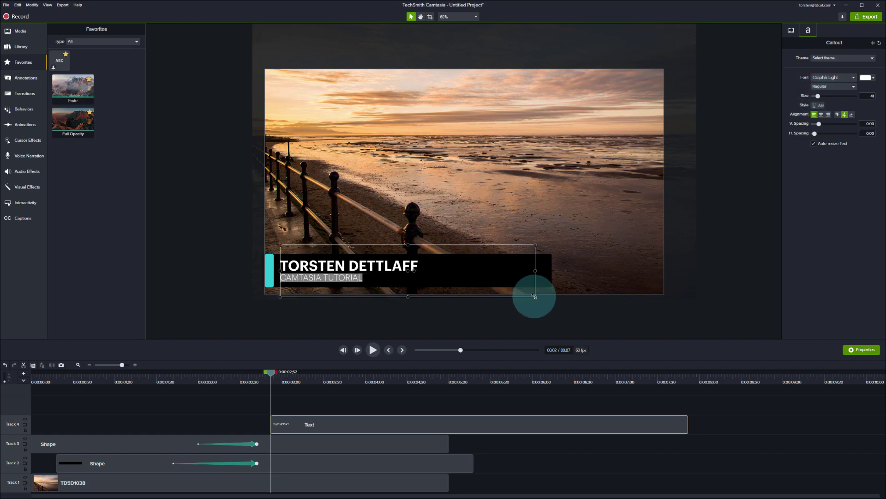
left_click_drag(535, 296, 451, 275)
left_click_drag(372, 256, 375, 263)
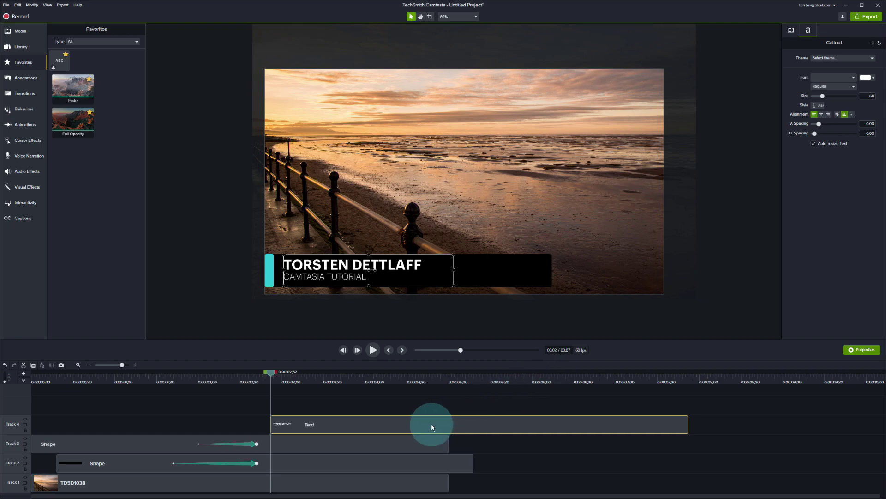
Apply the Reveal behavior to the text and set its During style to None
left_click(21, 109)
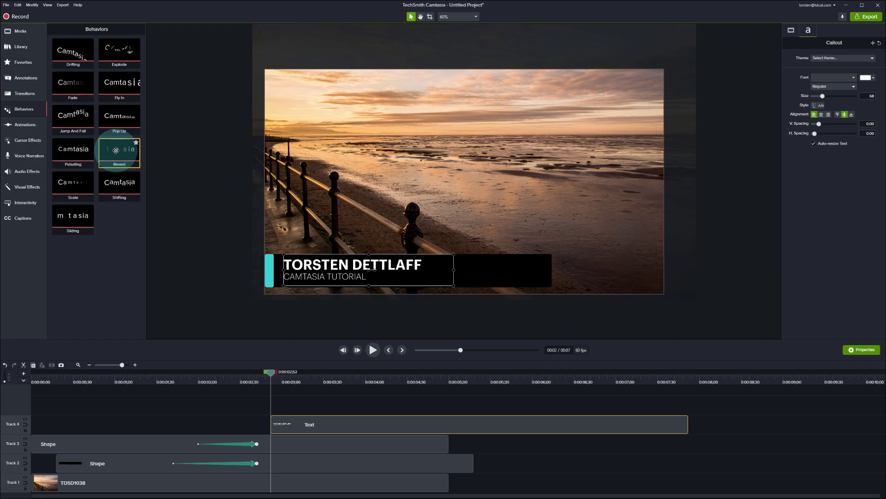
left_click_drag(115, 150, 429, 421)
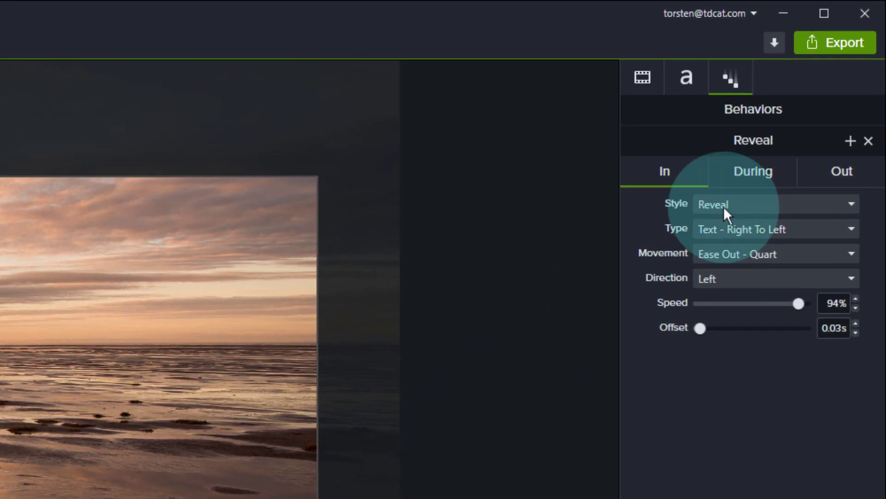
left_click(755, 173)
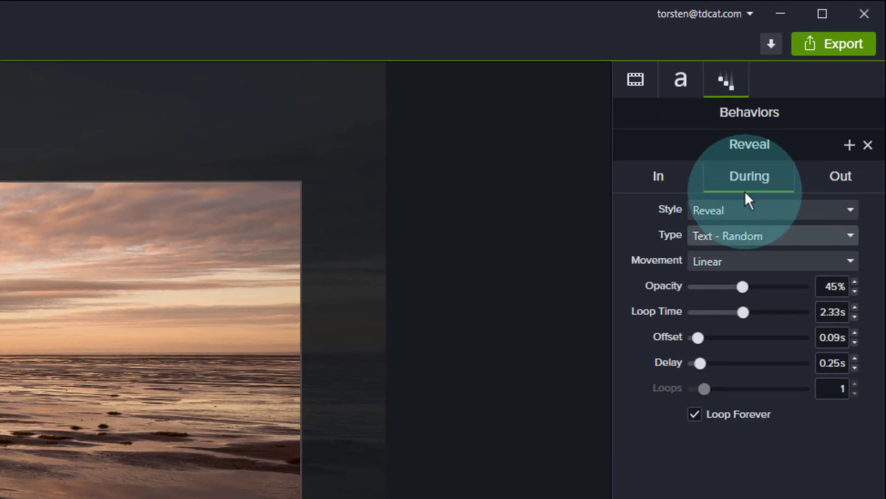
left_click(723, 205)
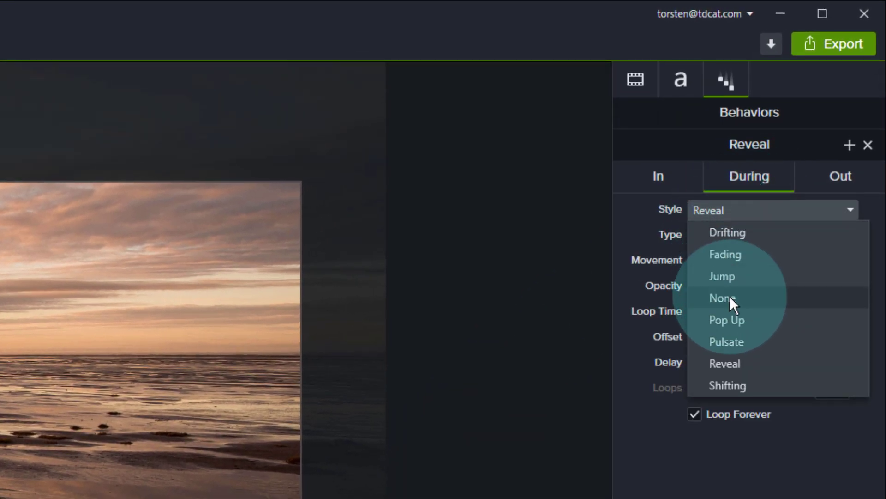
left_click(730, 298)
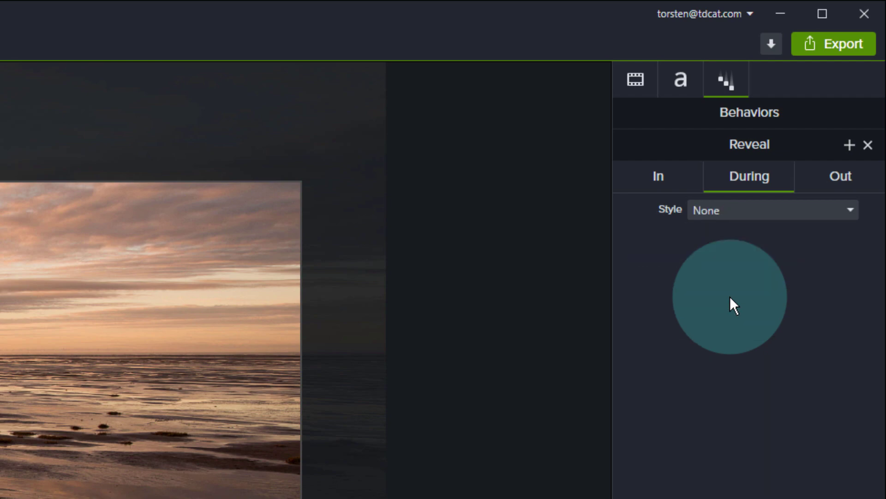
Slow both the In and Out reveals to 83% speed
left_click(648, 178)
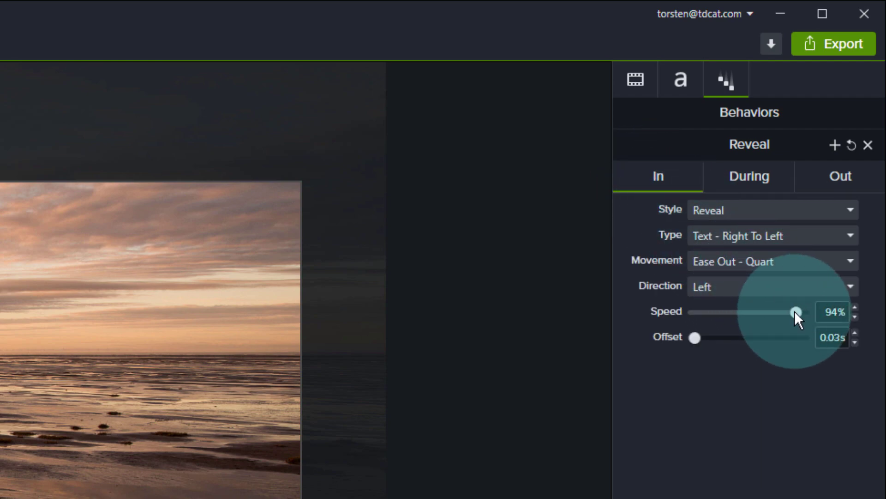
left_click_drag(795, 311, 783, 315)
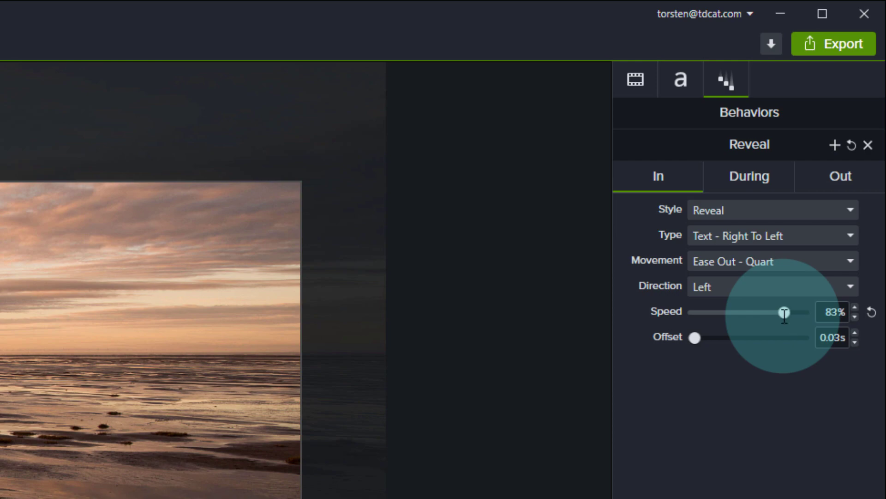
left_click(834, 175)
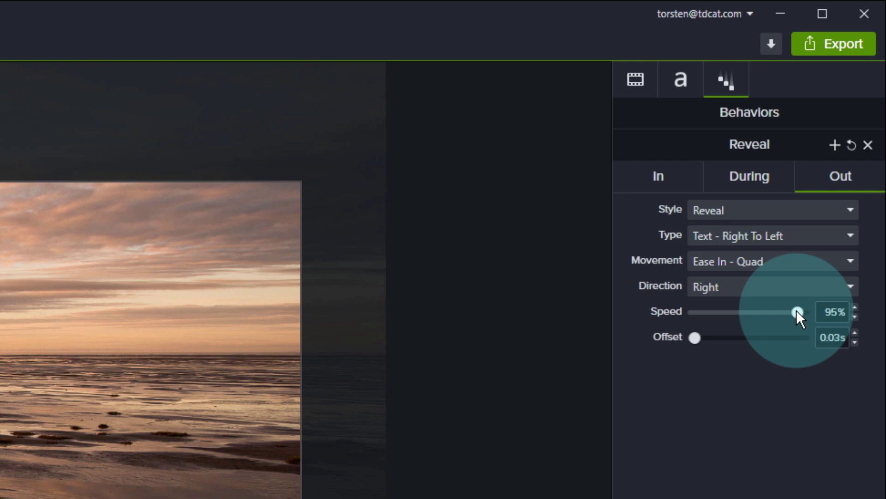
left_click_drag(796, 309, 783, 313)
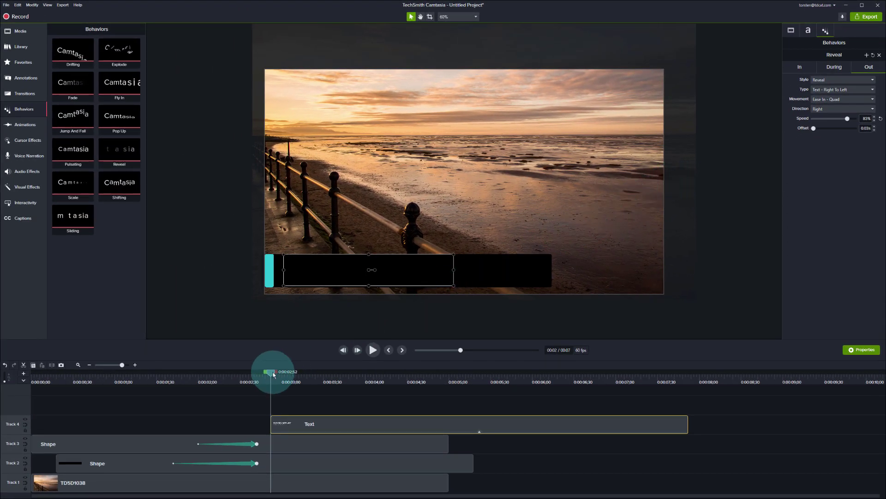
Move the title Text clip so it starts at 0:00:02;10 and play back the animation
left_click_drag(275, 374, 376, 366)
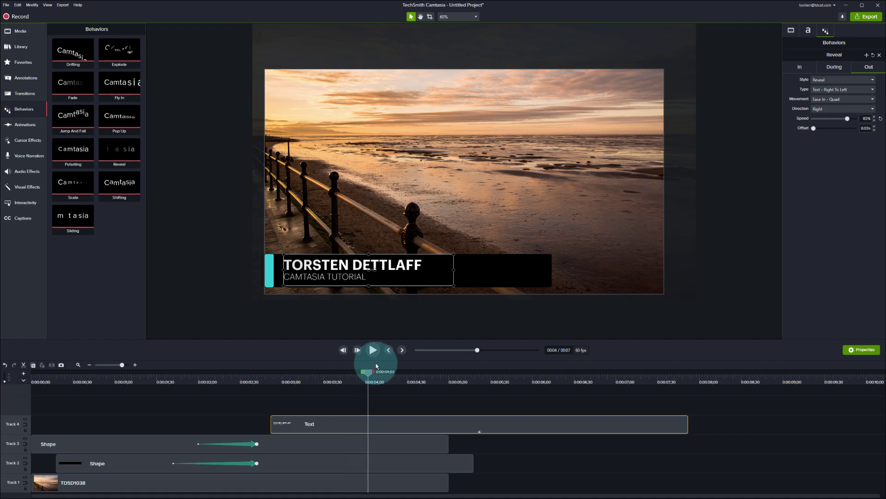
left_click(253, 378)
left_click_drag(253, 378, 213, 386)
left_click_drag(373, 424, 317, 435)
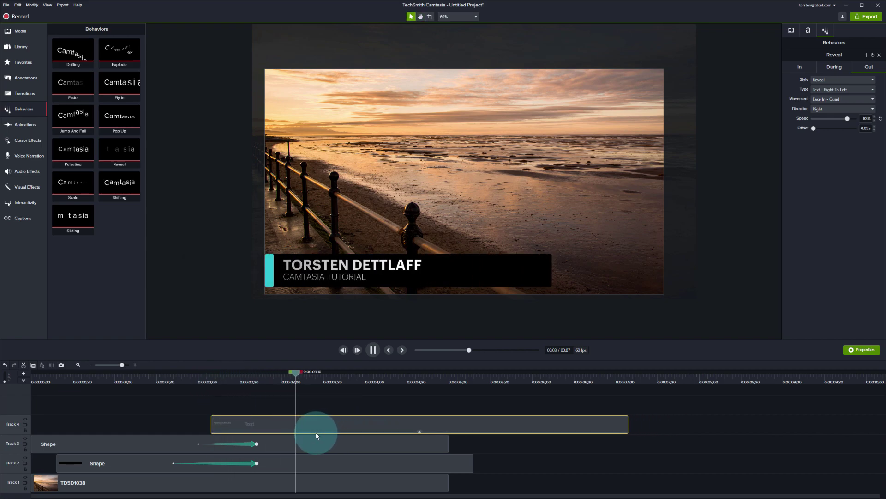
key("space")
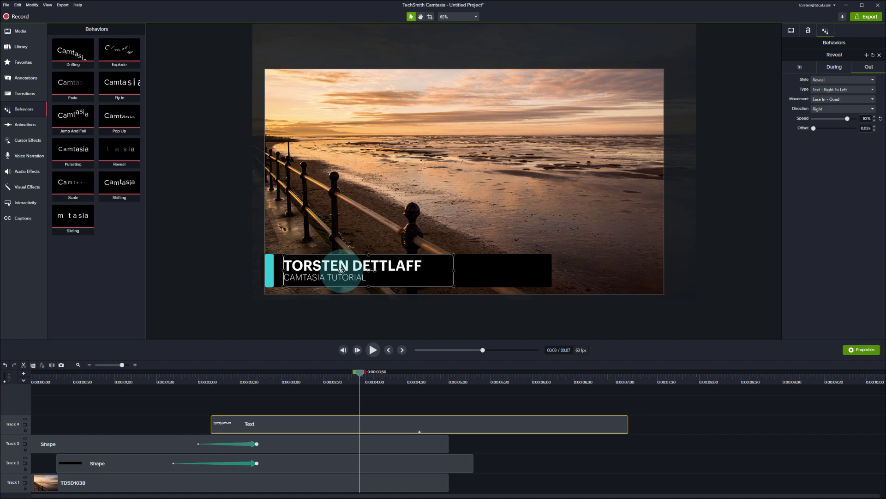
Preview the title reveal from about 0:00:01;43, then stretch the Text and Shape clips to about 8 seconds
left_click_drag(342, 270, 341, 271)
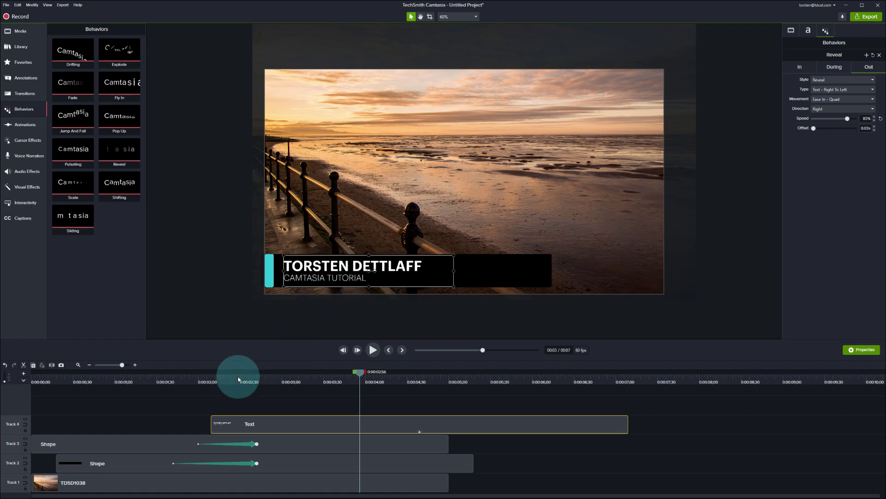
left_click_drag(237, 377, 178, 378)
key("space")
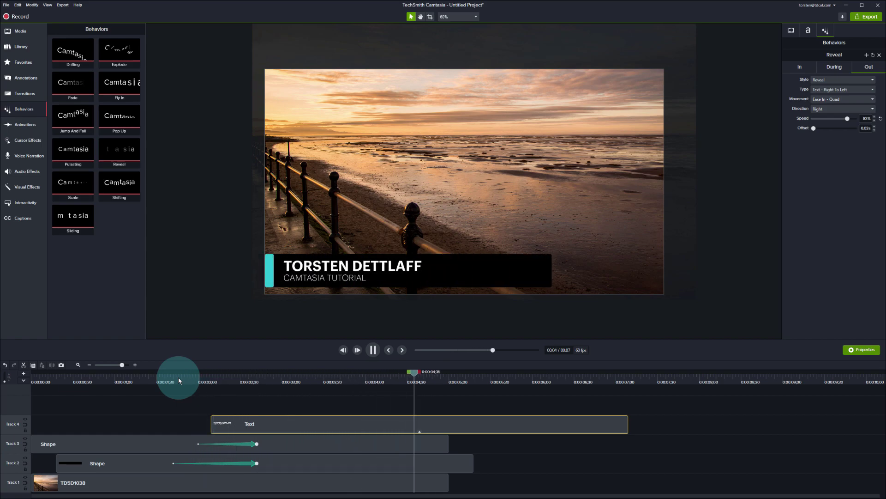
key("space")
left_click_drag(214, 377, 174, 381)
key("space")
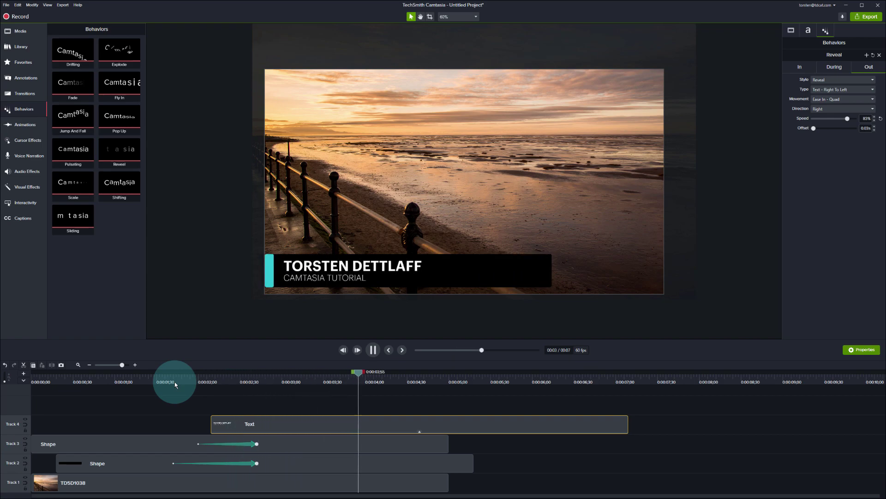
key("space")
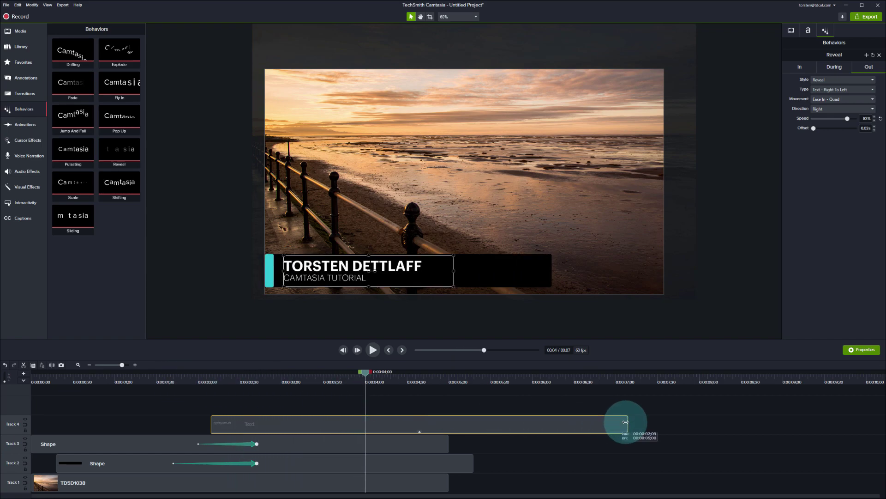
left_click_drag(626, 421, 732, 421)
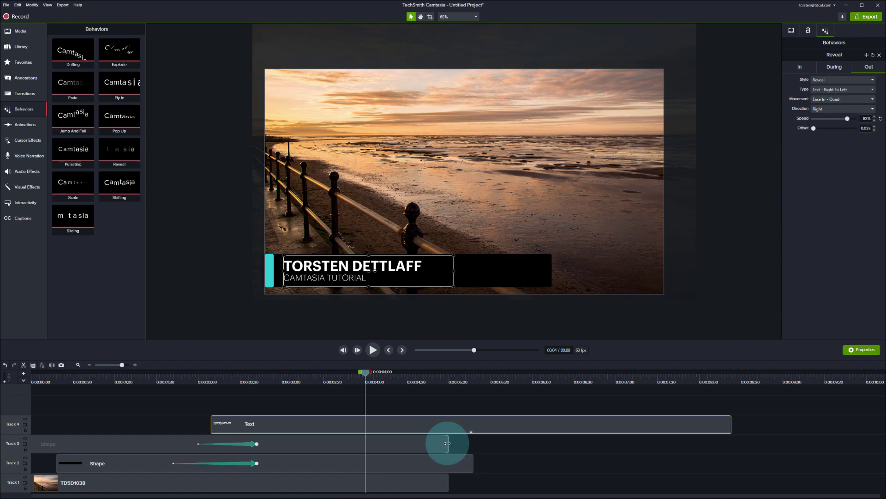
left_click_drag(447, 443, 725, 453)
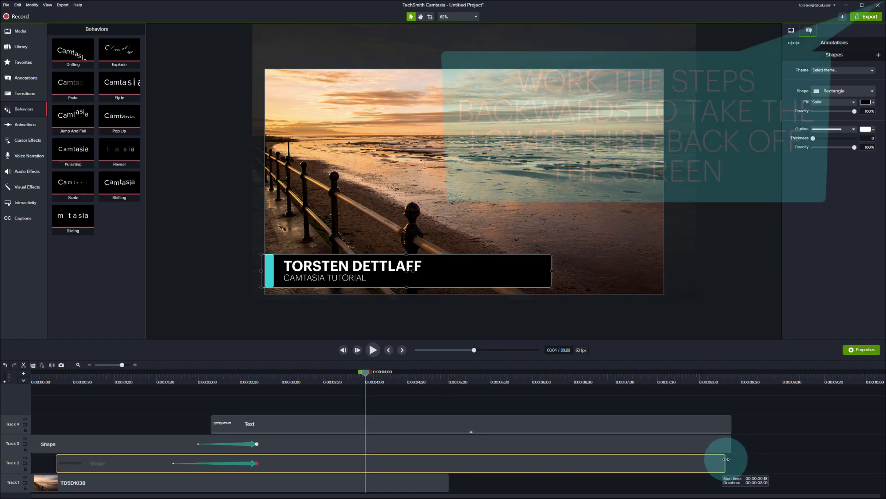
Extend the beach photo to about 0:08;18 and add exit animations near 0:07;30–0:08;02 on both shapes
left_click_drag(625, 372, 704, 372)
key("a")
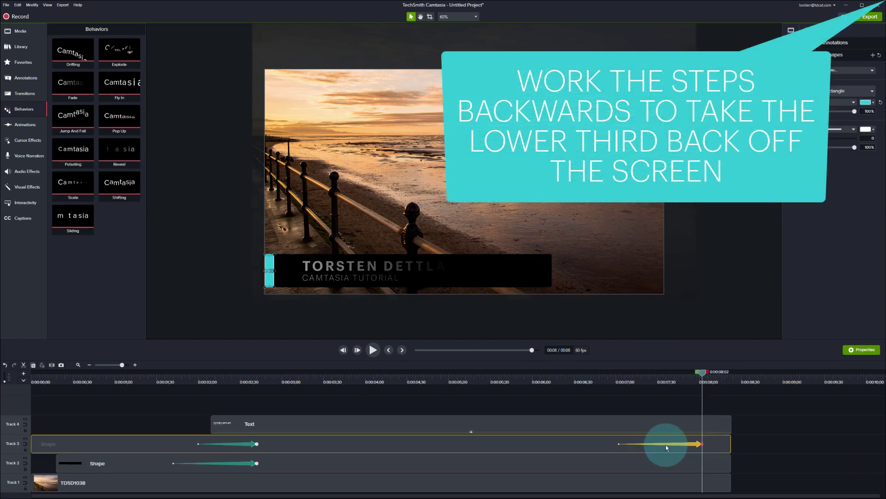
left_click(693, 464)
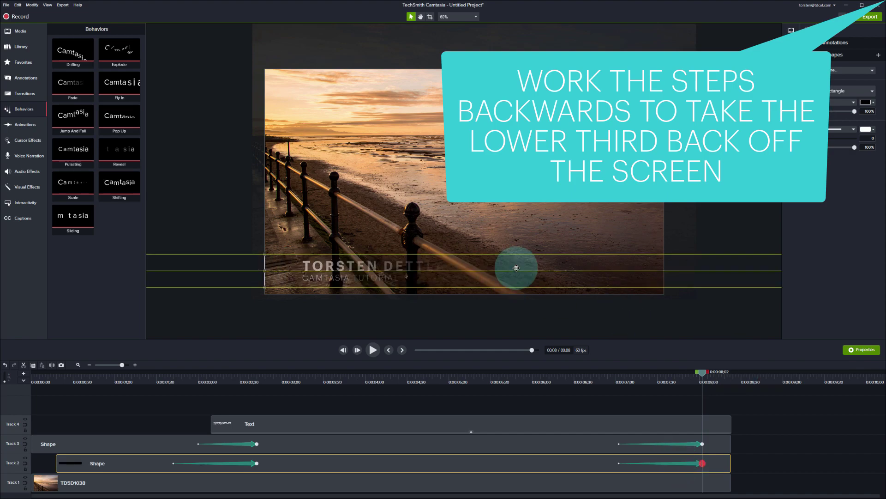
left_click_drag(702, 373, 9, 403)
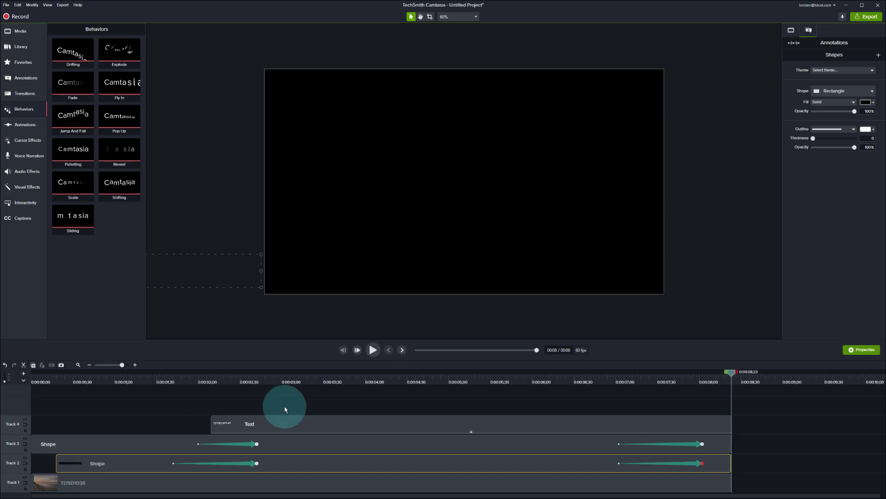
Group the Text clip and both Shape clips into Group 1 with Ctrl+G, then preview it
left_click_drag(745, 418, 658, 467)
right_click(371, 424)
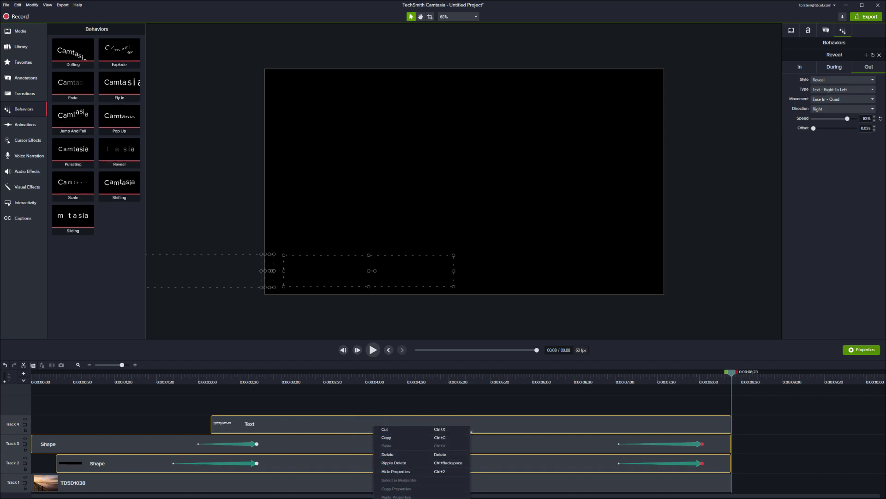
key("ctrl+g")
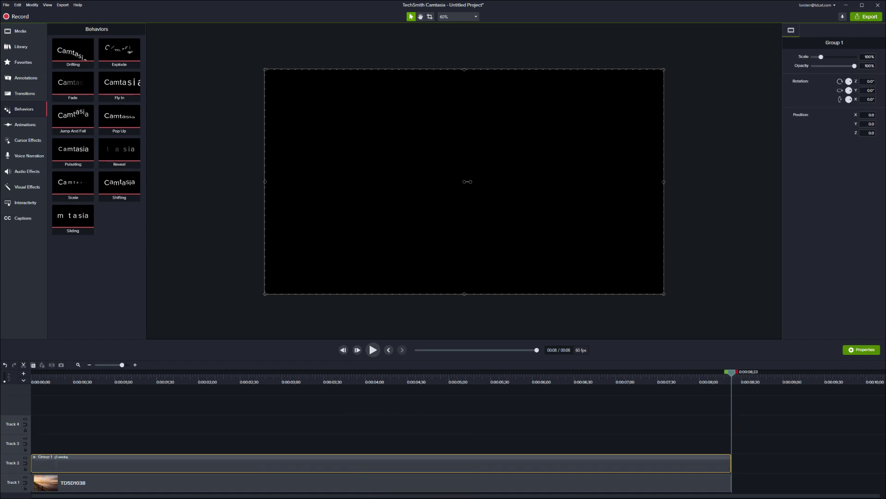
left_click_drag(192, 374, 368, 404)
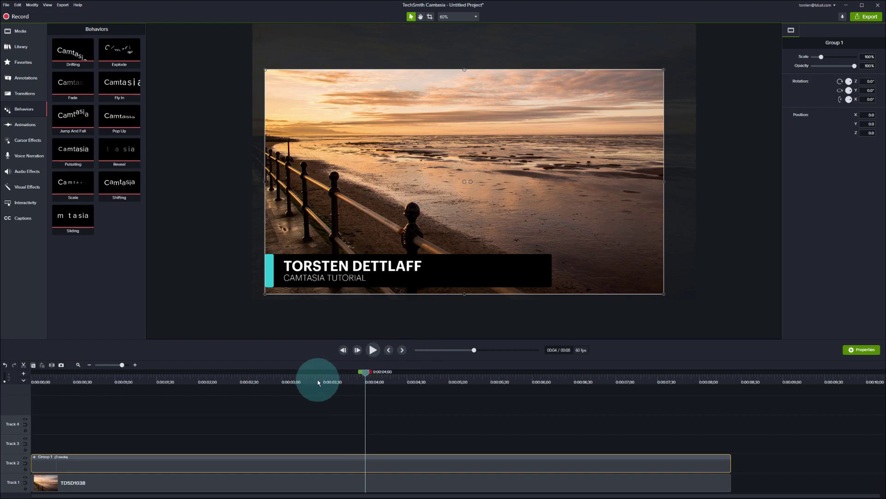
Expand Group 1 and lower the Track 2 black bar's Fill Opacity to 79%
left_click_drag(317, 376, 385, 375)
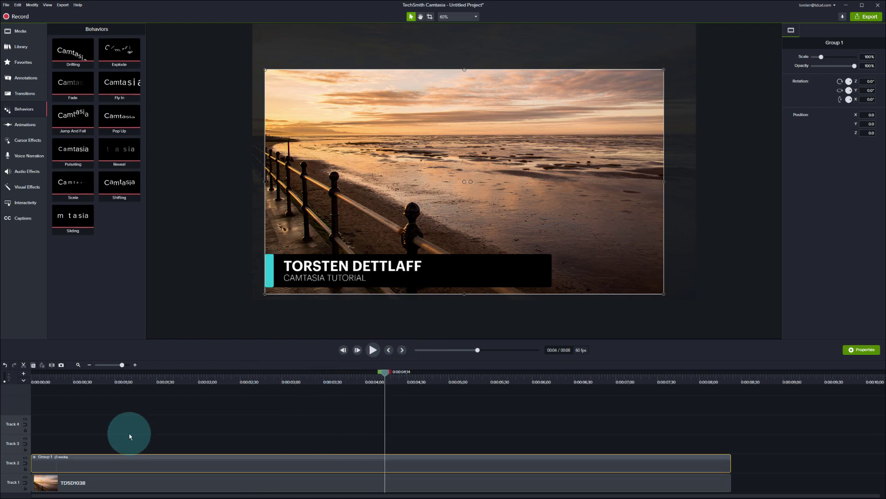
left_click(34, 456)
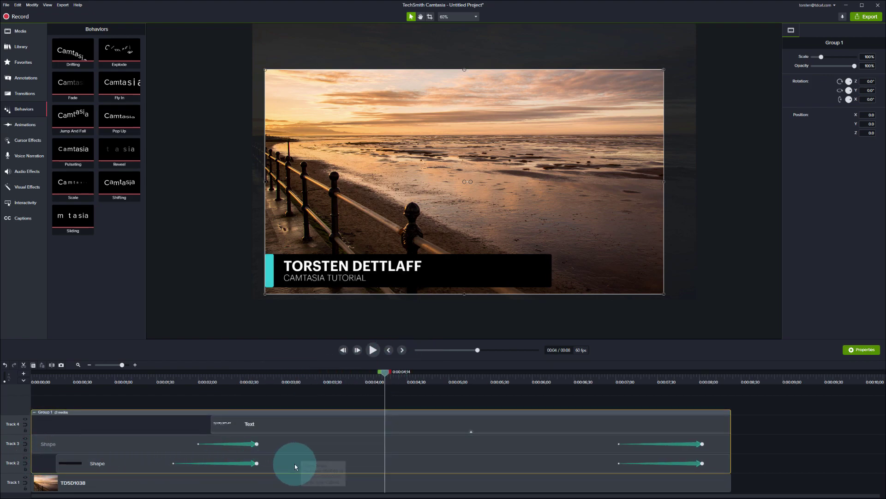
left_click(298, 464)
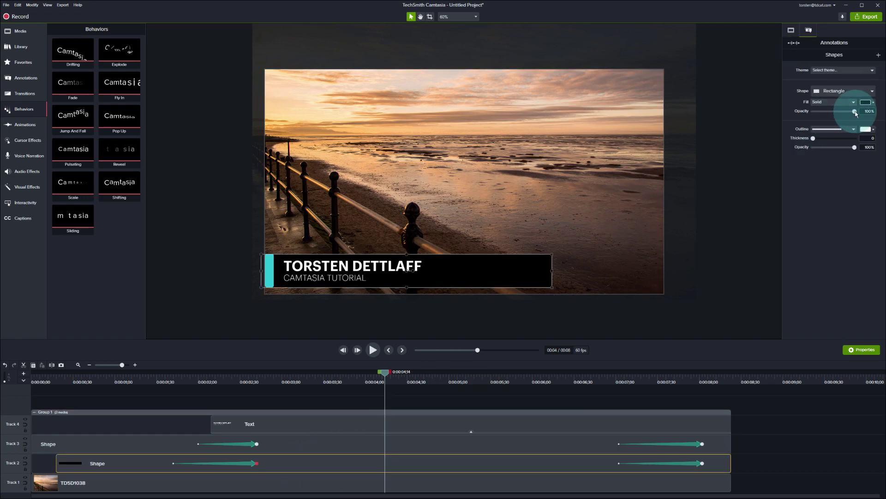
left_click_drag(855, 112, 852, 112)
left_click_drag(277, 381, 365, 377)
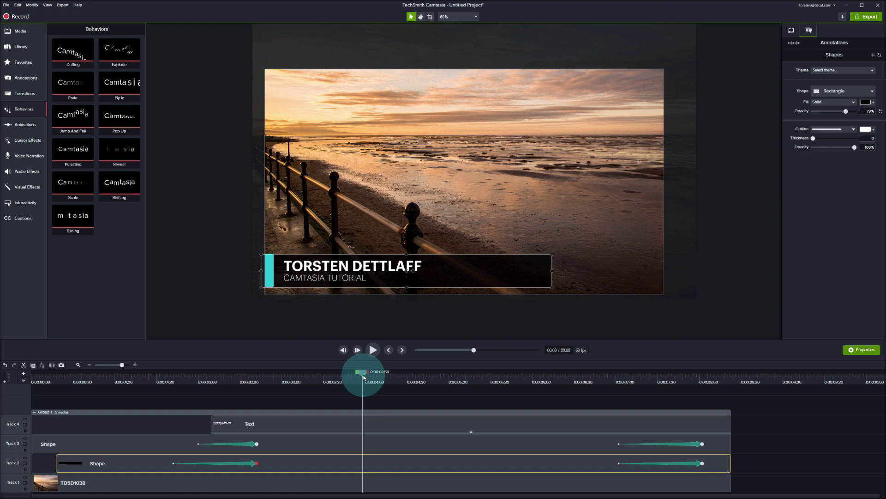
left_click_drag(364, 377, 477, 378)
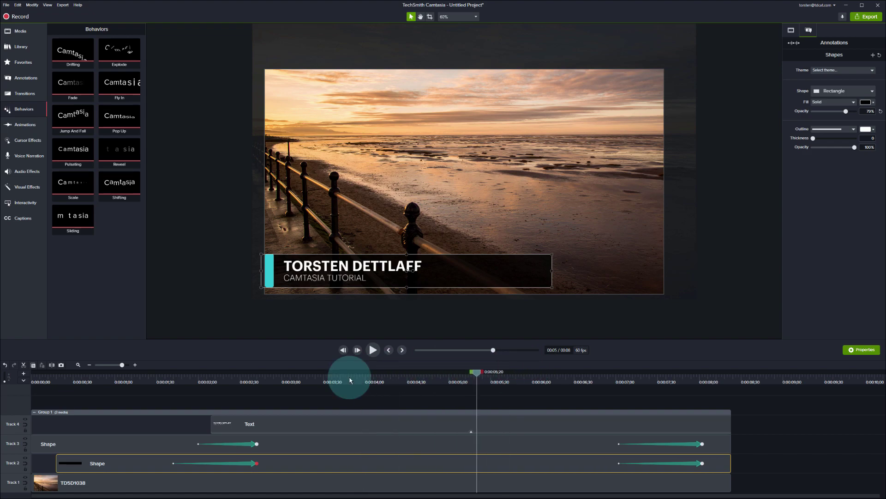